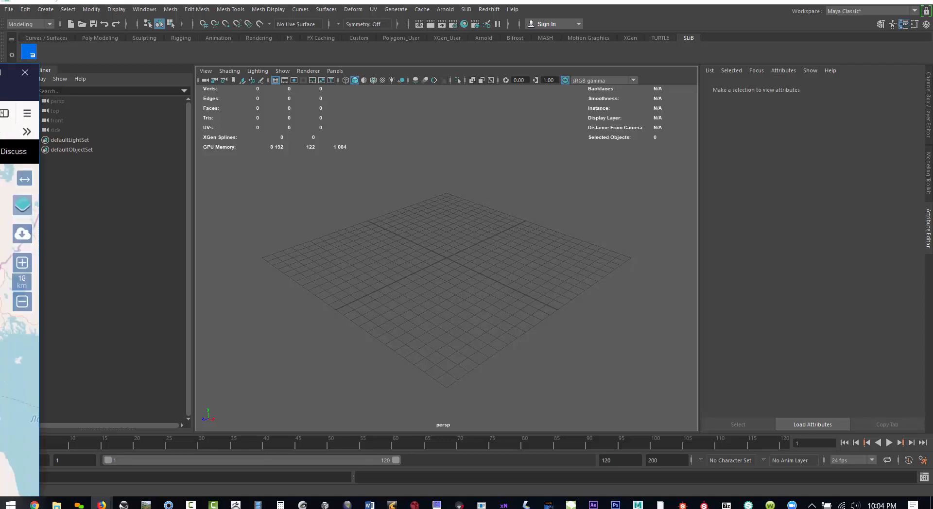
- Bring the terrain.party browser window fully into view and look over its world map across Europe, the Americas and Asia
left_click_drag(0, 82, 562, 29)
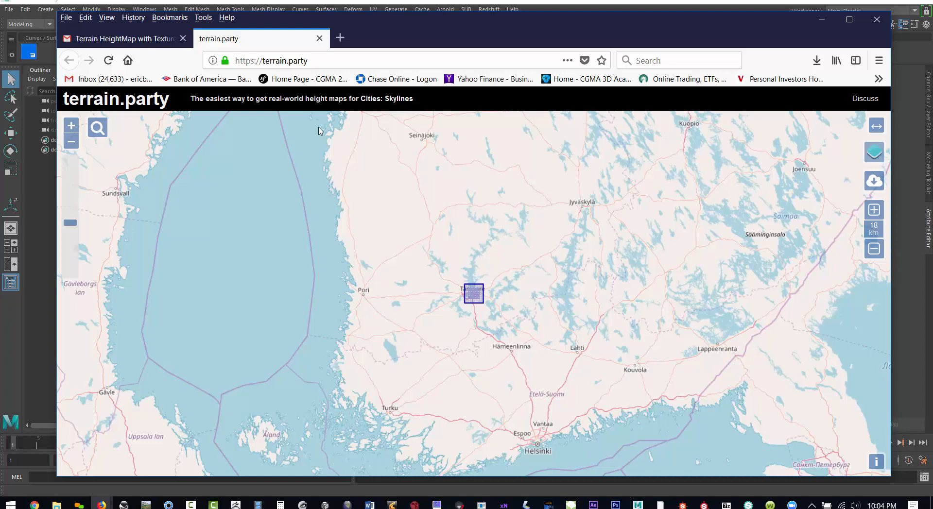
scroll(575, 320, "down", 3)
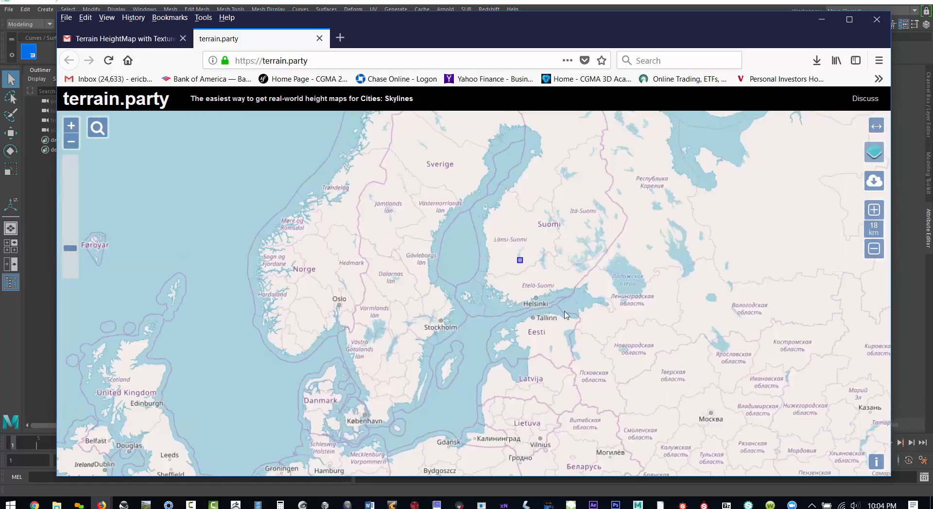
left_click_drag(489, 329, 539, 289)
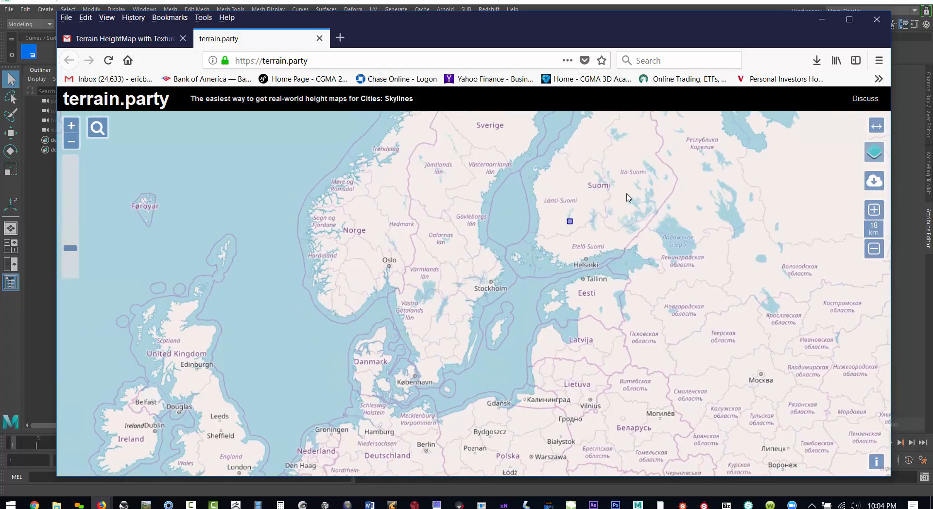
mouse_move(875, 152)
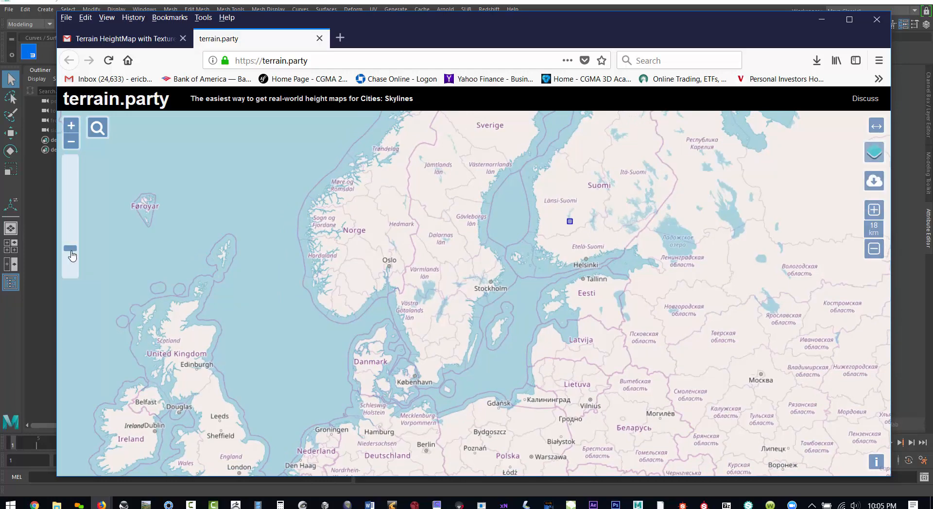
left_click(74, 270)
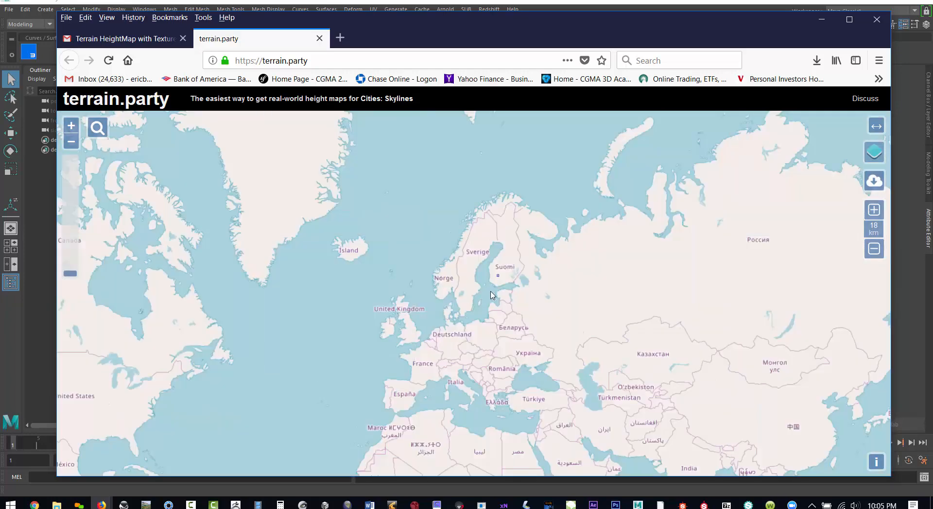
left_click_drag(505, 323, 523, 286)
left_click_drag(506, 330, 516, 297)
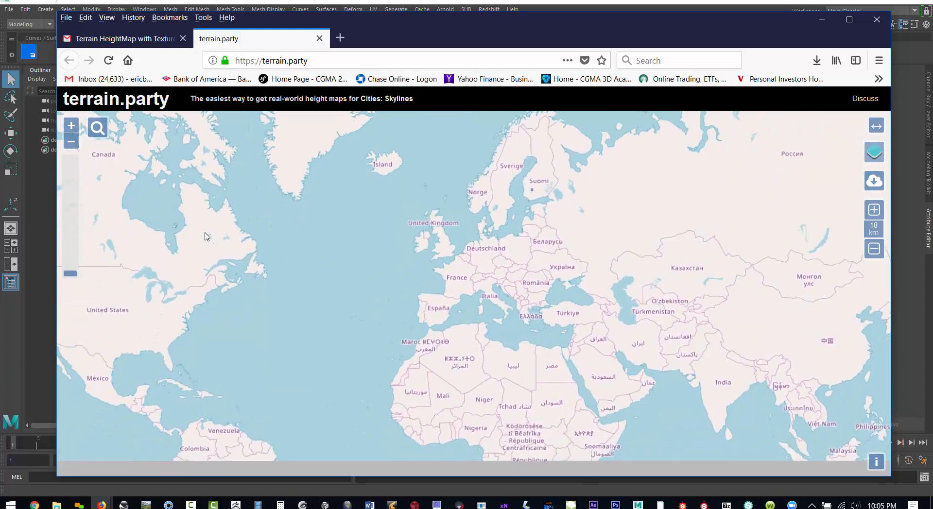
left_click_drag(155, 306, 403, 266)
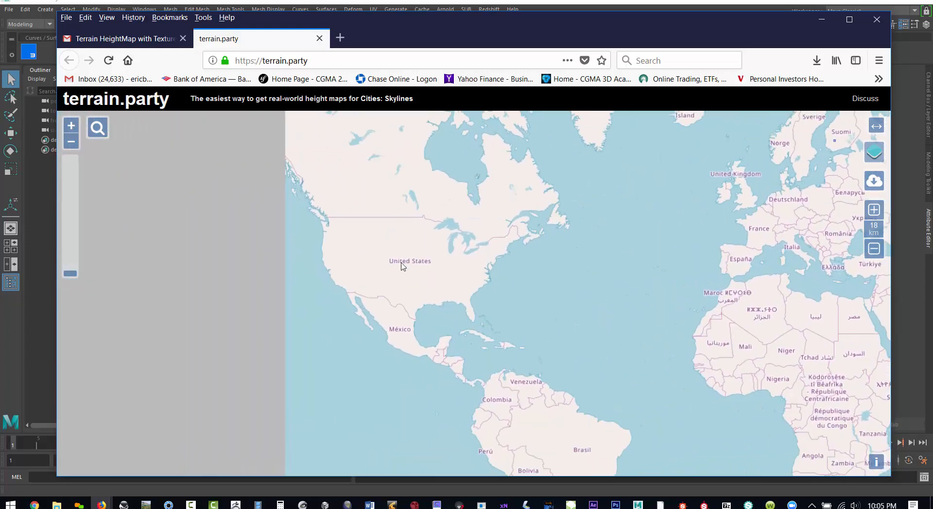
left_click_drag(249, 259, 430, 255)
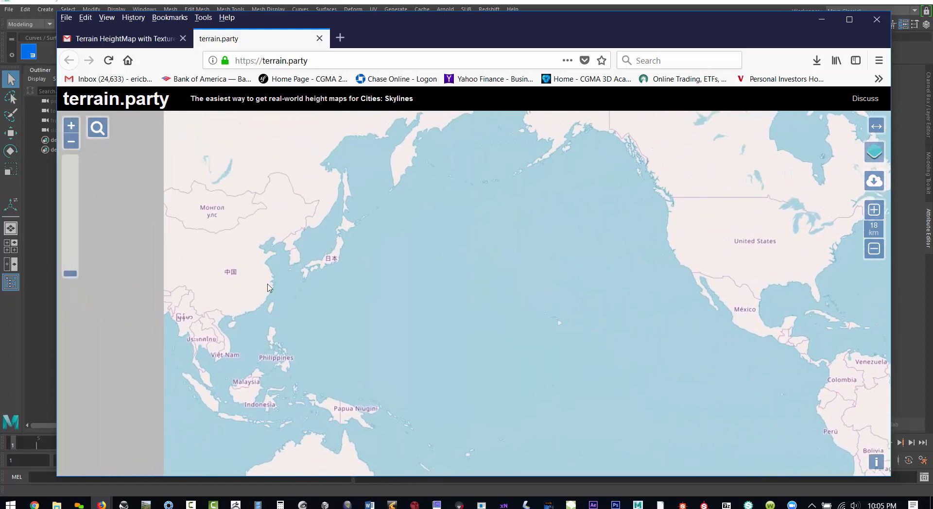
left_click_drag(259, 287, 313, 267)
left_click_drag(519, 257, 354, 260)
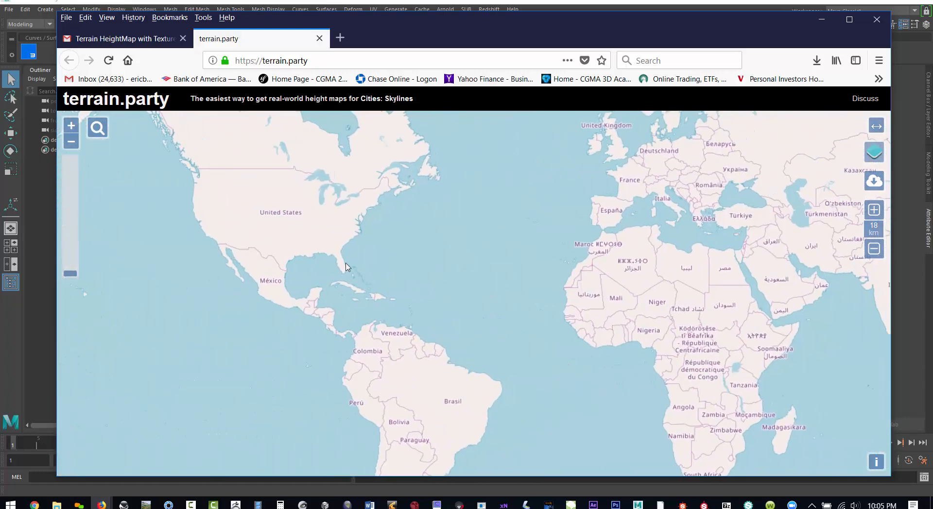
left_click(97, 127)
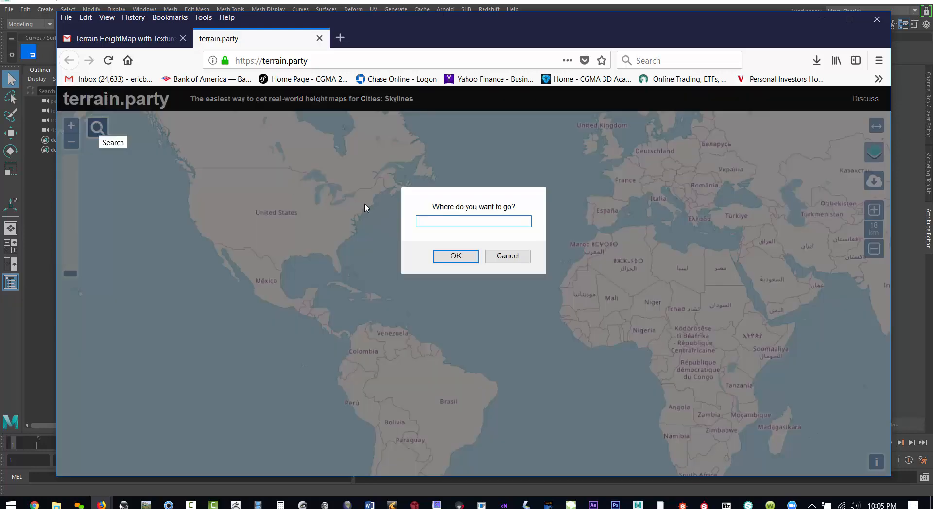
left_click(499, 259)
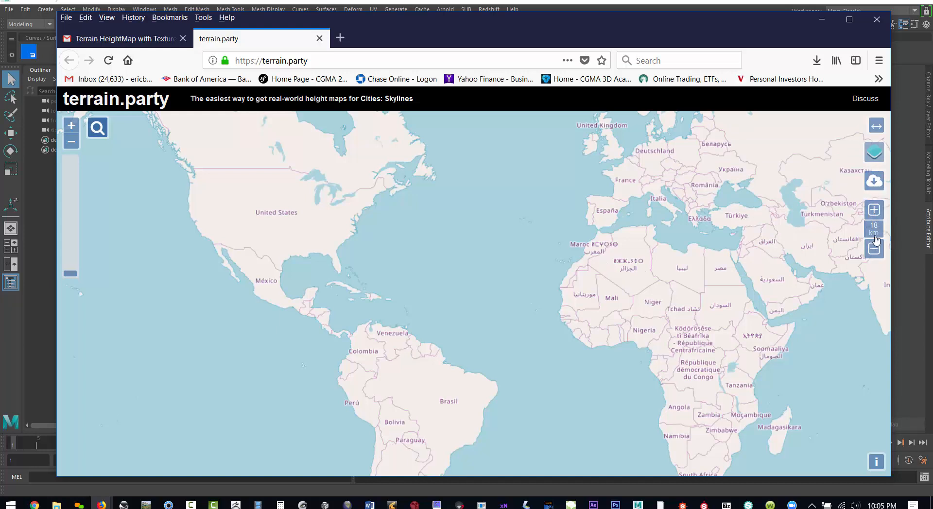
mouse_move(802, 257)
left_mouse_down()
mouse_move(426, 228)
mouse_move(306, 289)
mouse_move(248, 292)
left_mouse_up()
left_click_drag(621, 226, 420, 280)
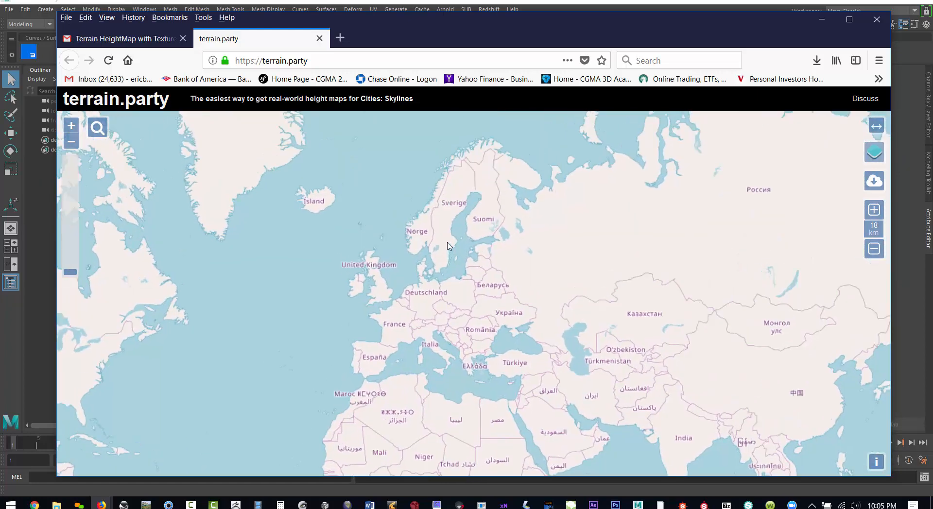
scroll(445, 246, "up", 2)
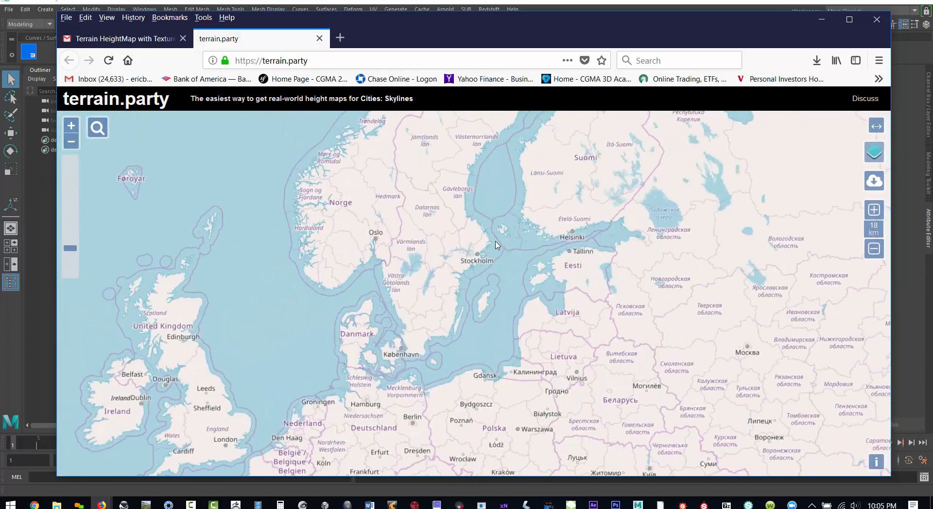
scroll(381, 243, "up", 2)
scroll(486, 247, "down", 2)
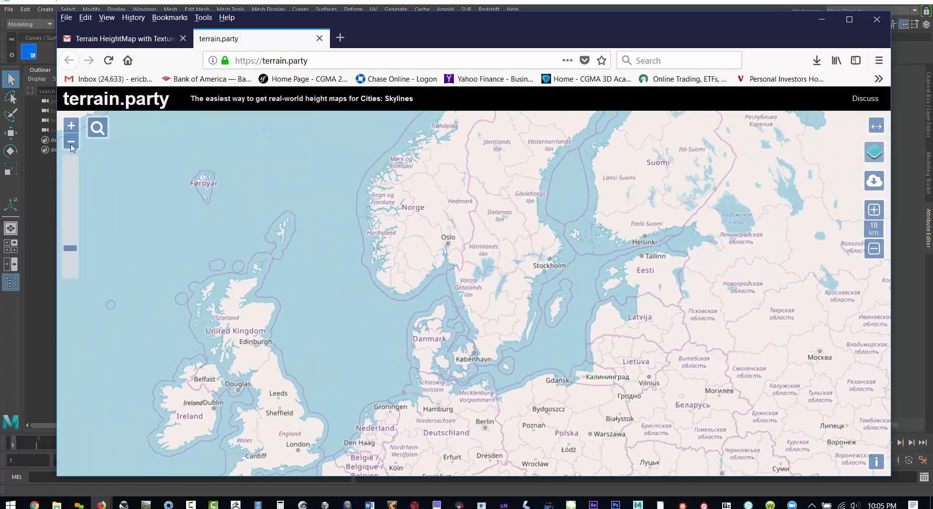
- Search the map for "mount st helens" and zoom in on the capture square around the volcano
left_click(98, 131)
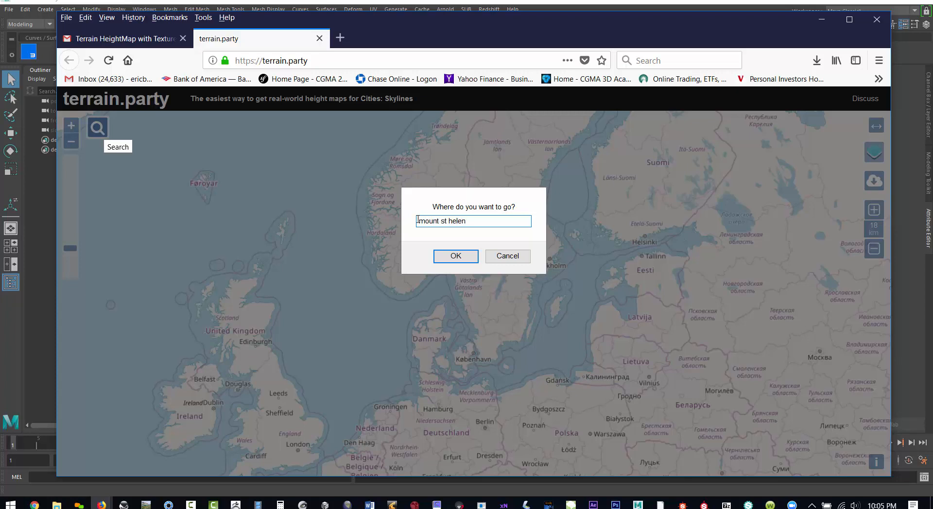
left_click(445, 260)
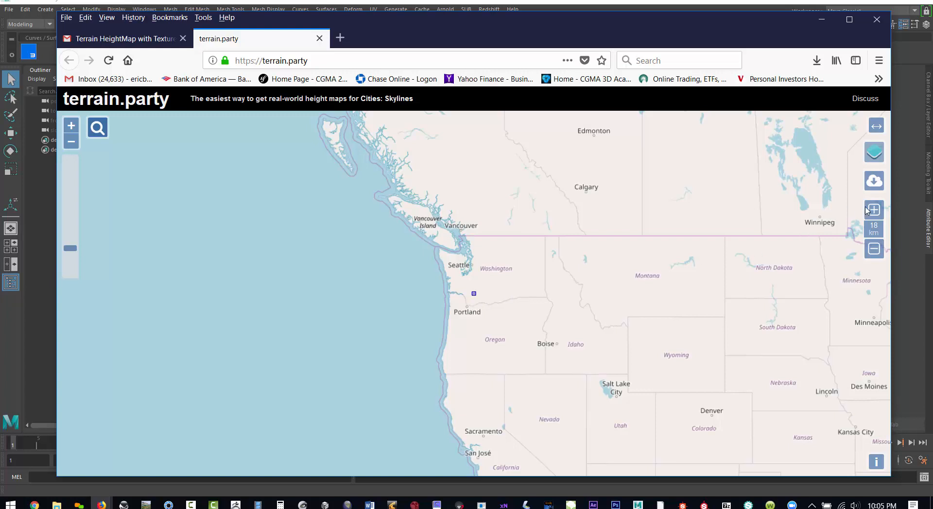
scroll(457, 293, "up", 1)
scroll(457, 293, "up", 2)
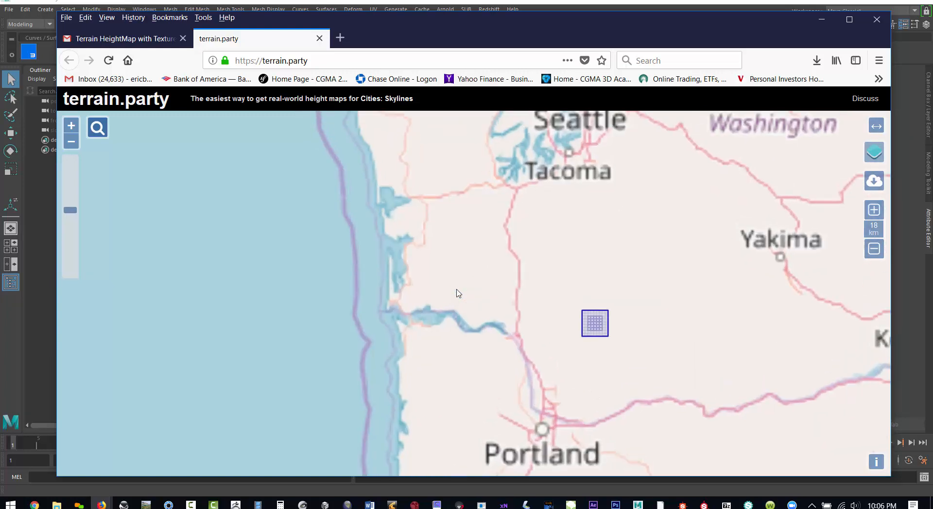
scroll(461, 284, "up", 2)
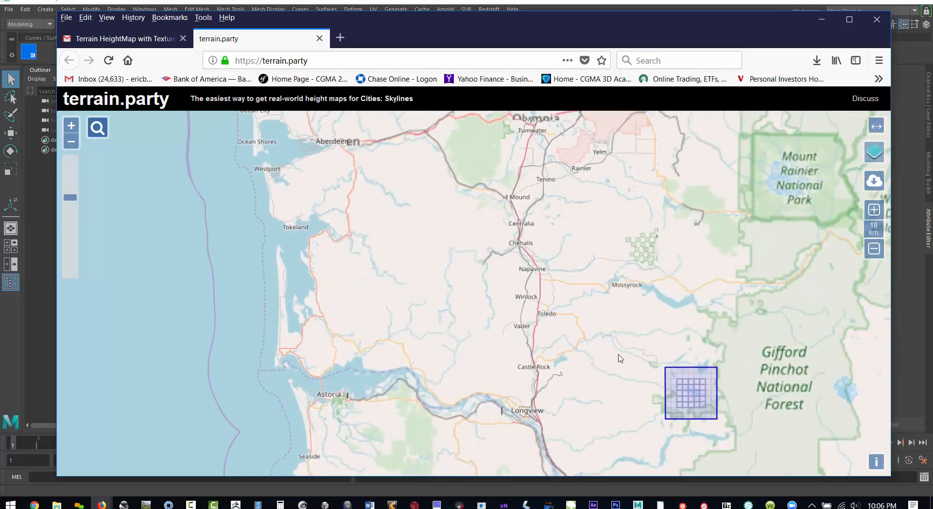
left_click_drag(687, 297, 585, 229)
left_click_drag(670, 344, 620, 278)
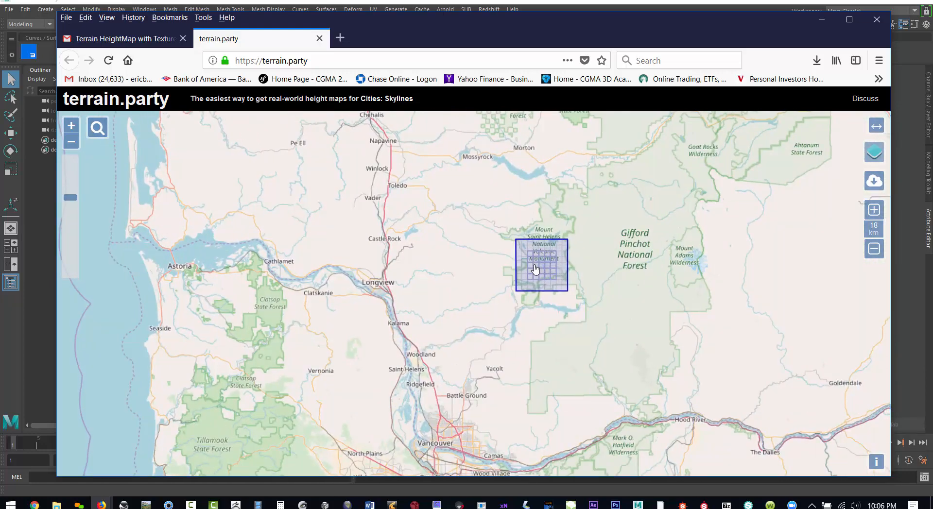
- Try moving the capture square to different spots around Mount St. Helens
left_click_drag(536, 264, 464, 210)
left_click_drag(542, 209, 450, 322)
left_click_drag(580, 289, 554, 236)
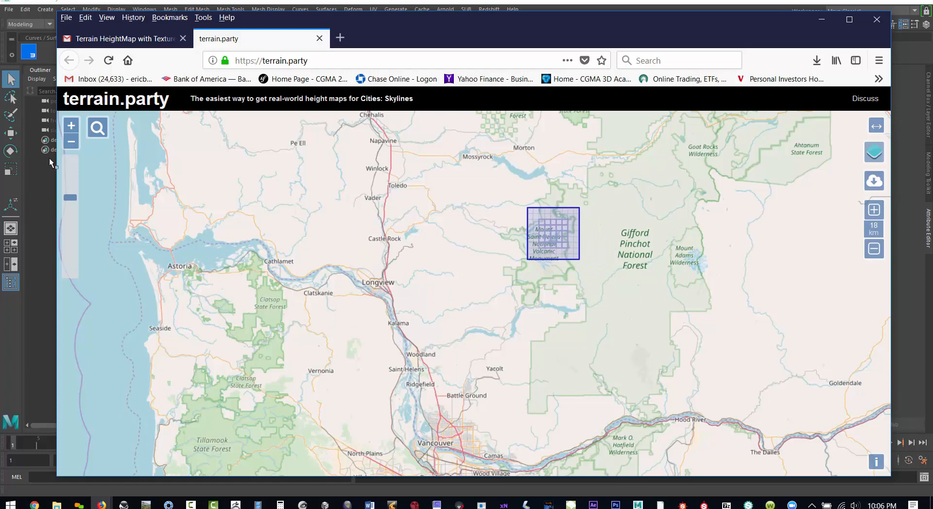
- Search for "mount st helens" again to recentre the capture square on the volcano
left_click(97, 128)
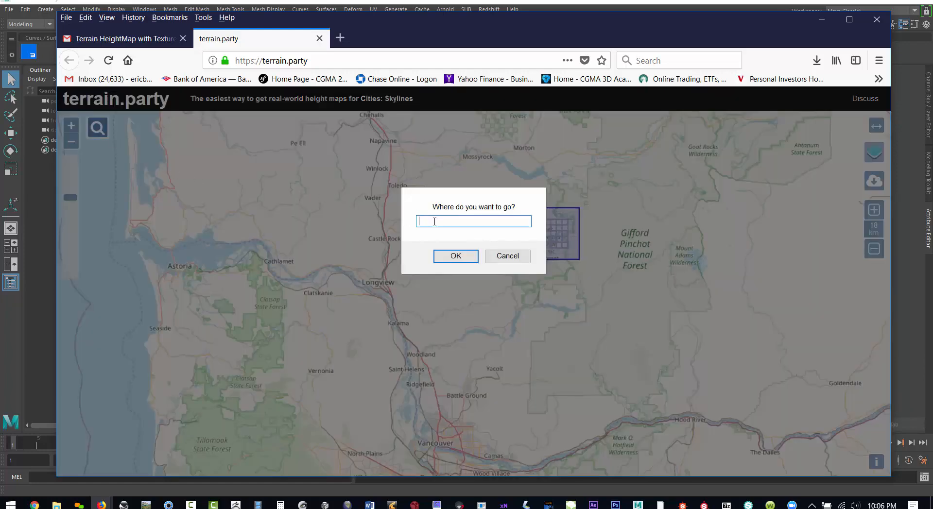
type("mount st helen")
key("Return")
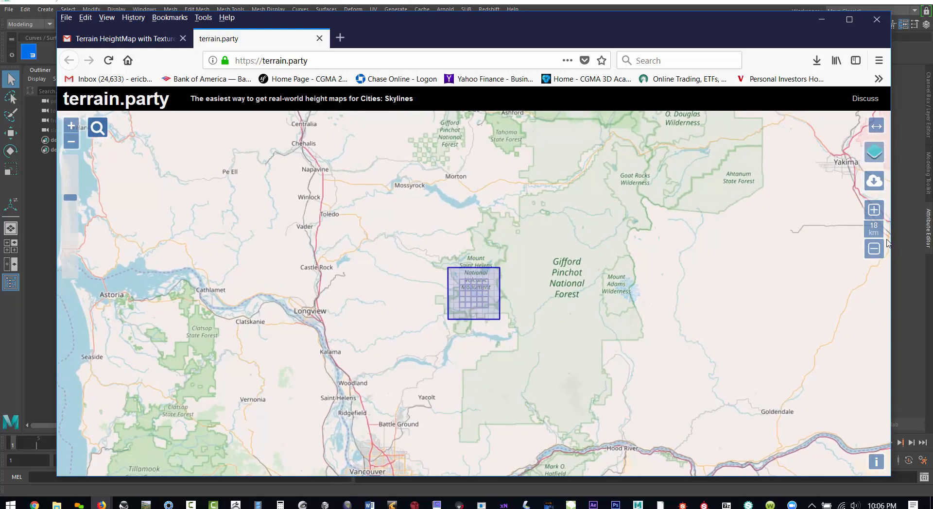
- Reduce the capture square's size to 15 km
left_click(874, 249)
left_click(874, 249)
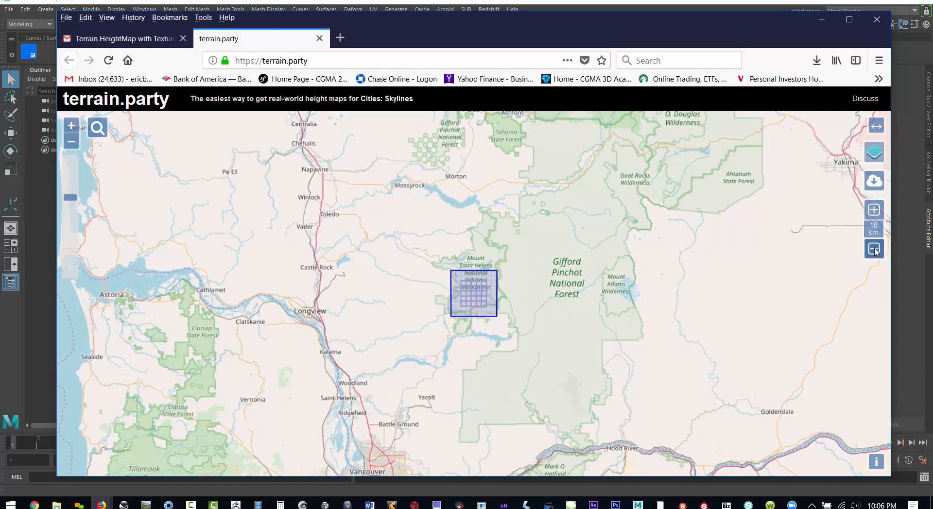
left_click(874, 249)
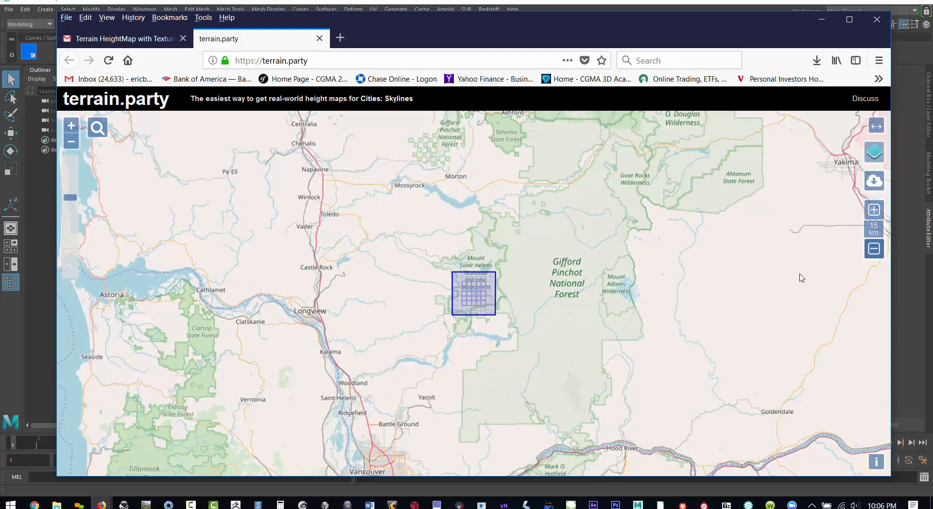
- Switch the map view to USGS shaded relief and survey the terrain around the capture square
mouse_move(882, 155)
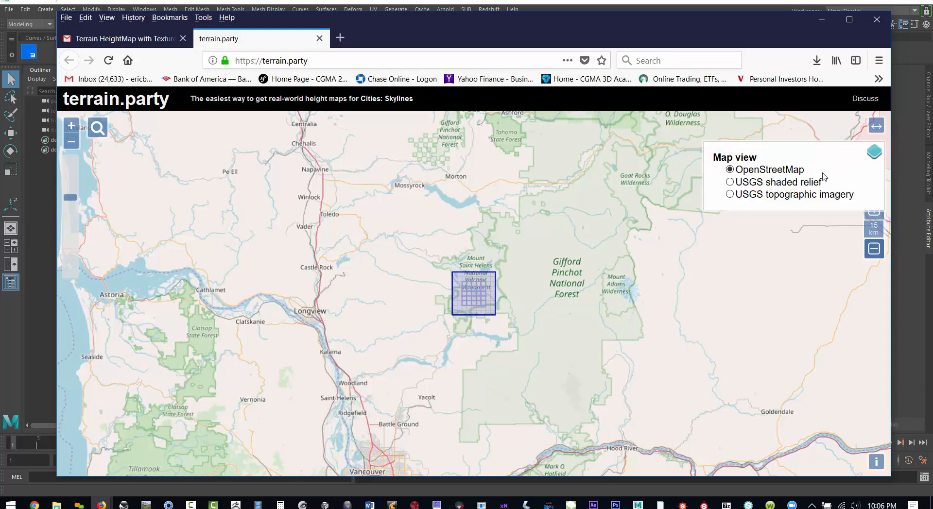
left_click(730, 183)
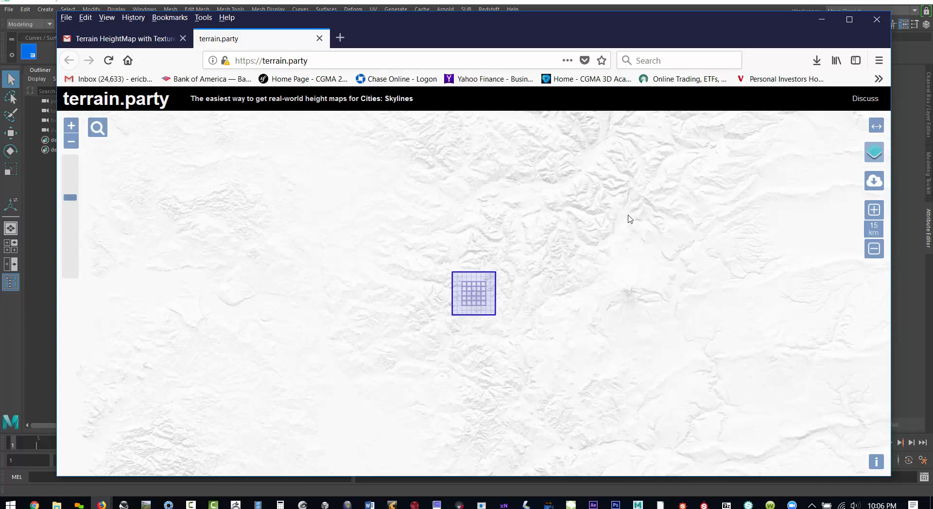
scroll(560, 301, "down", 1)
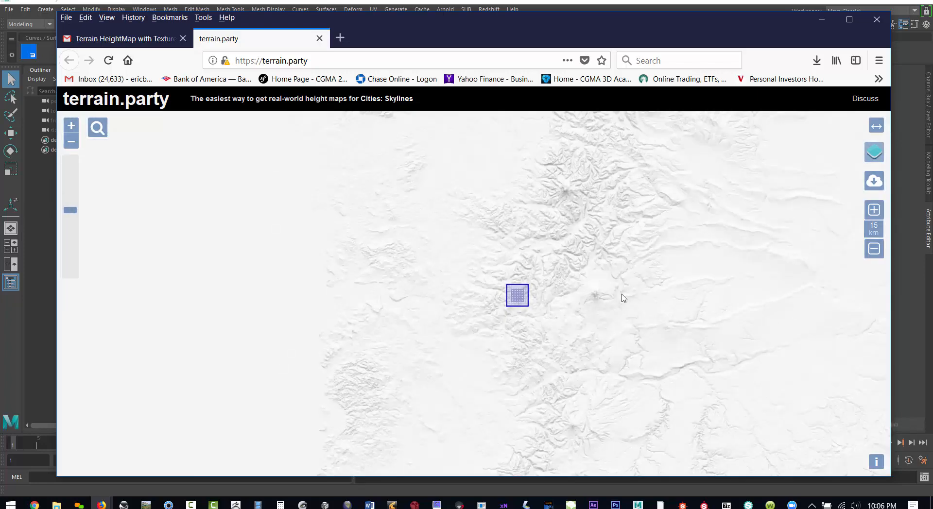
left_click_drag(618, 296, 529, 307)
left_click_drag(666, 327, 548, 335)
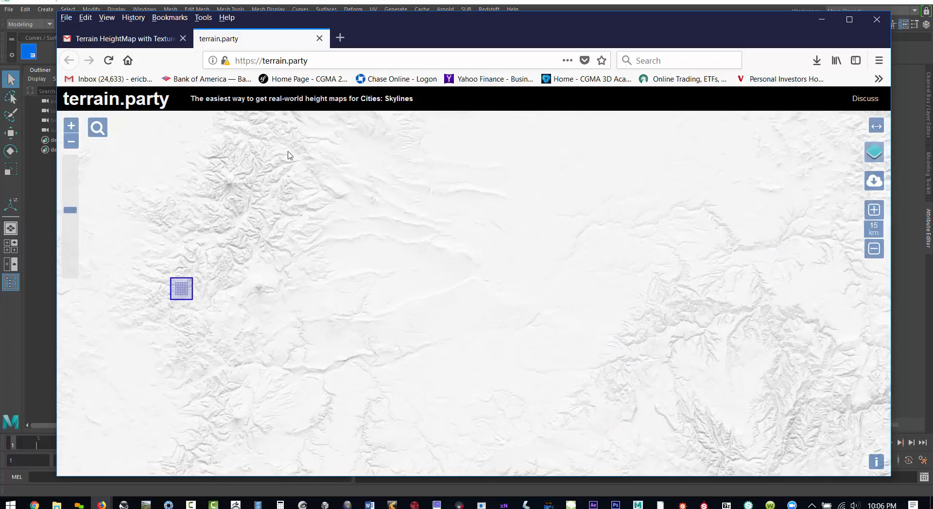
left_click_drag(514, 355, 360, 260)
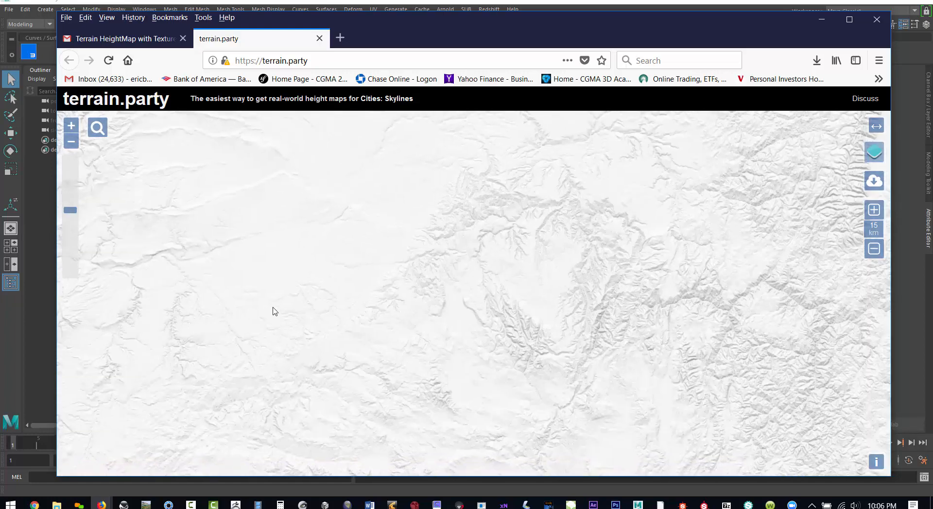
left_click_drag(273, 311, 531, 349)
scroll(279, 227, "up", 2)
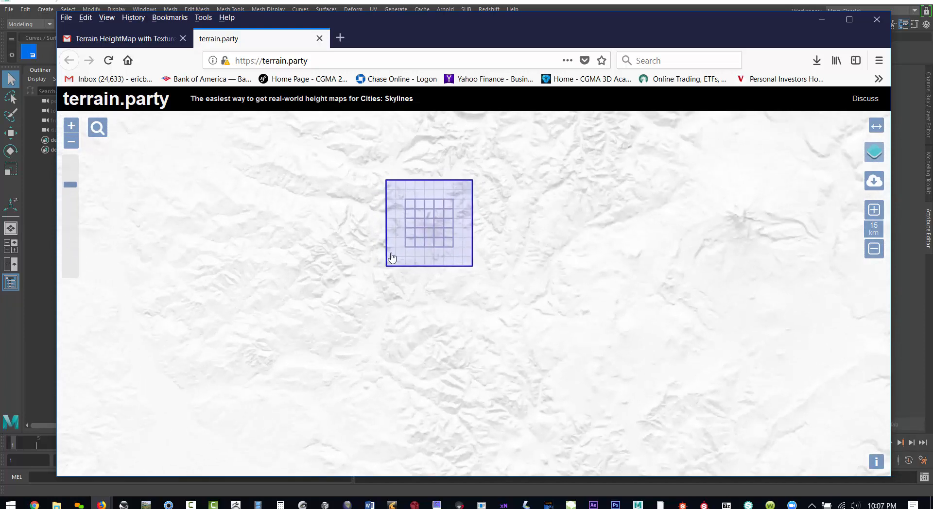
left_click_drag(392, 258, 400, 309)
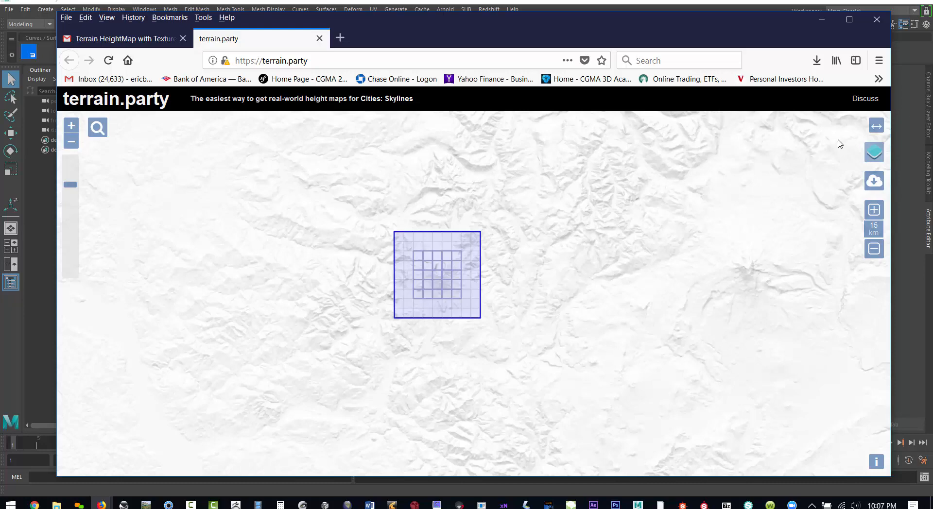
- View the capture area in USGS topographic imagery and return the map to USGS shaded relief
mouse_move(874, 153)
left_click(746, 195)
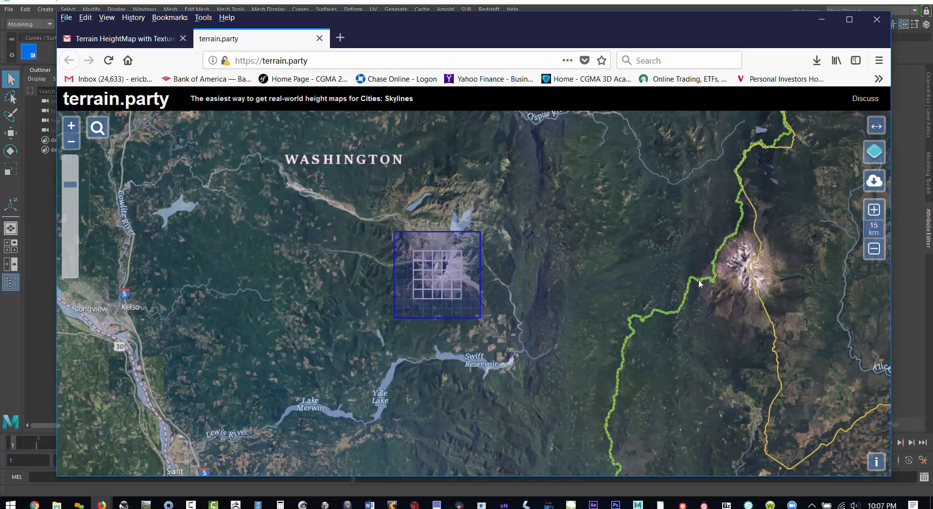
mouse_move(873, 152)
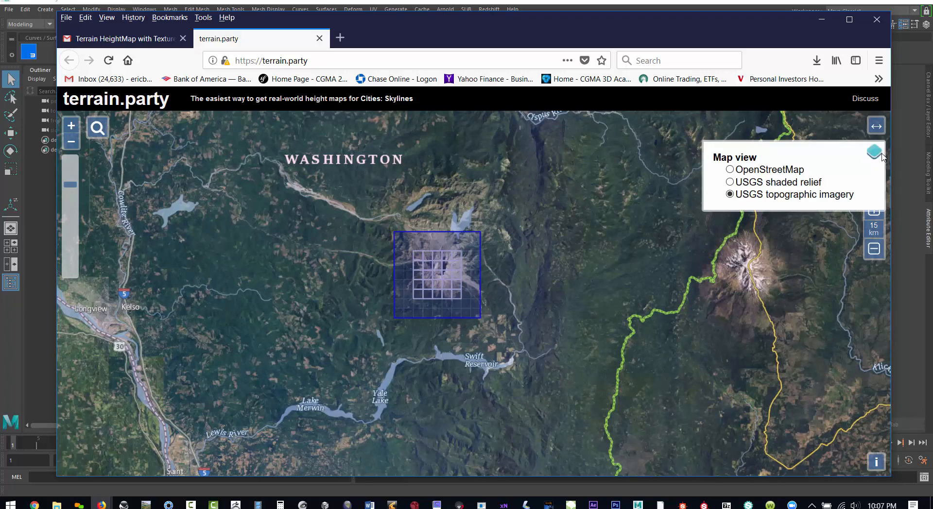
left_click(775, 183)
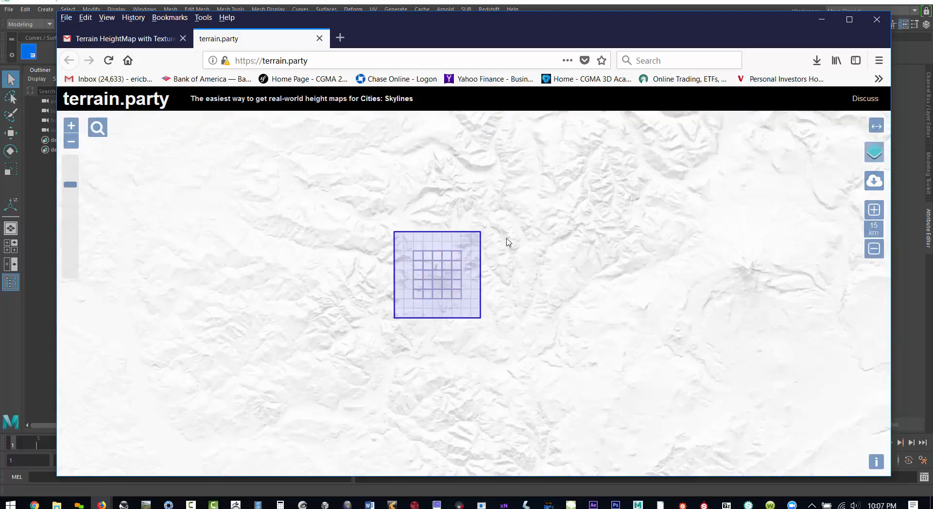
- Download the capture area's height maps under the name "mount st helens", saving the zip file to disk
left_click(875, 184)
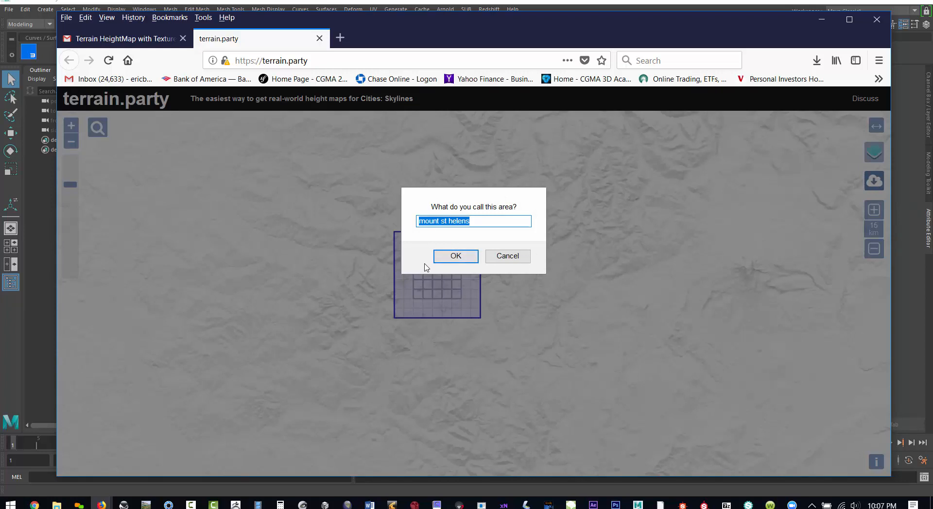
left_click(455, 258)
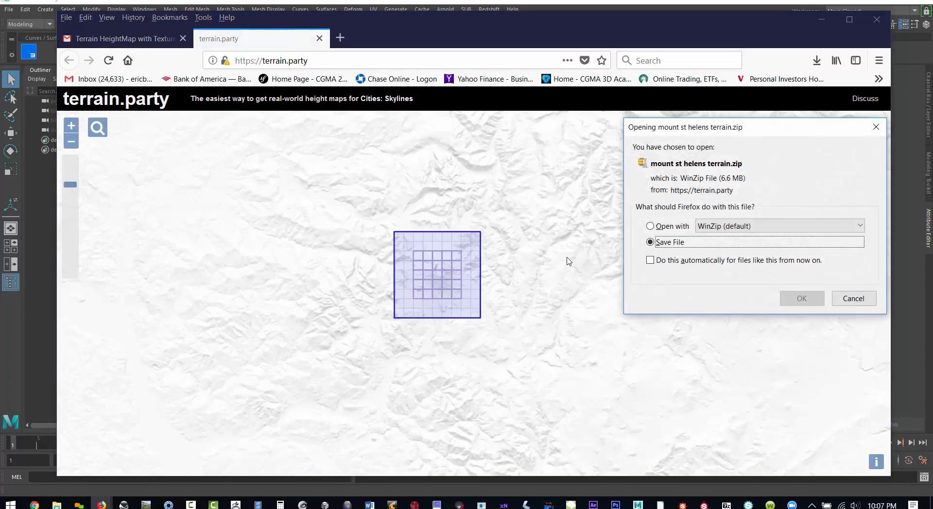
left_click(799, 298)
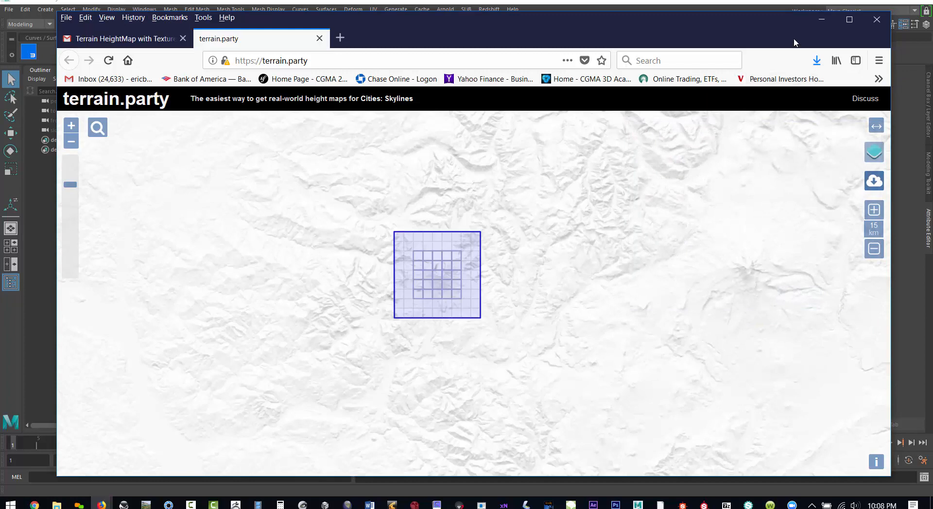
left_click(814, 60)
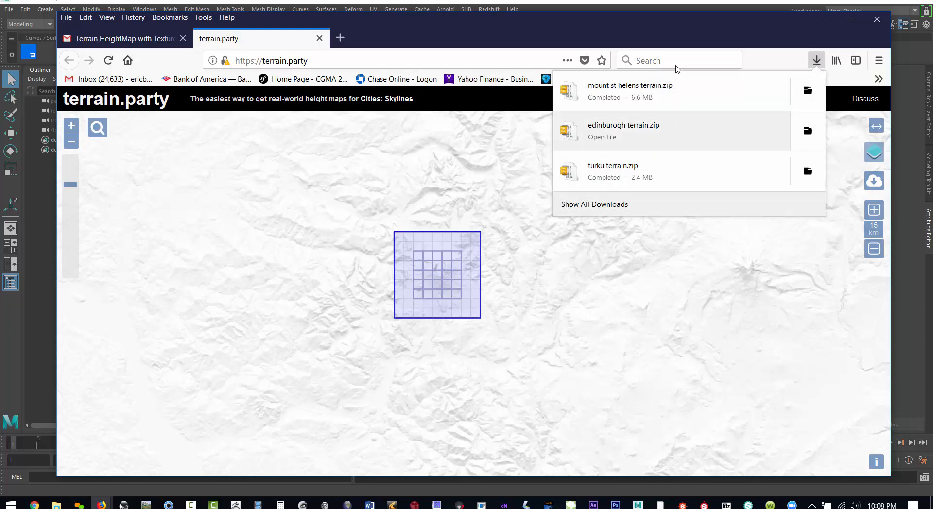
- Switch to Maya and create a polygon plane
left_click(679, 30)
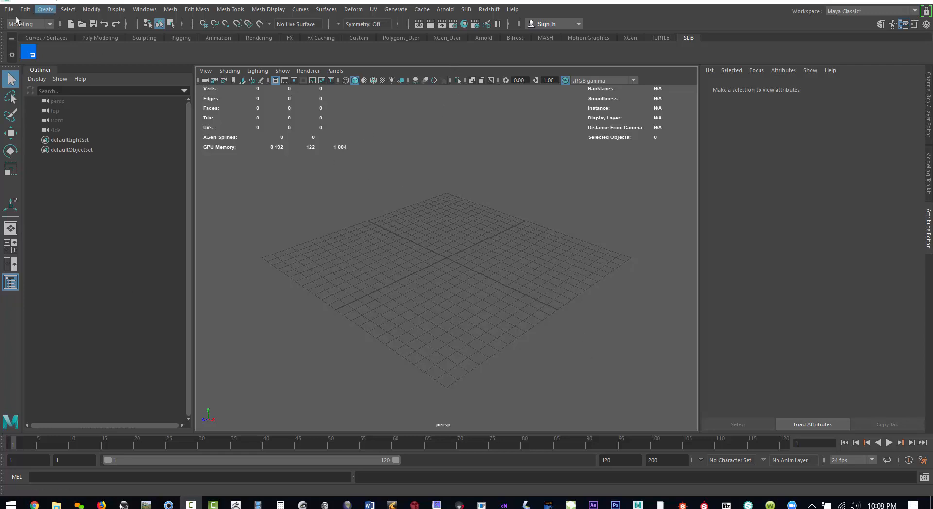
left_click(46, 11)
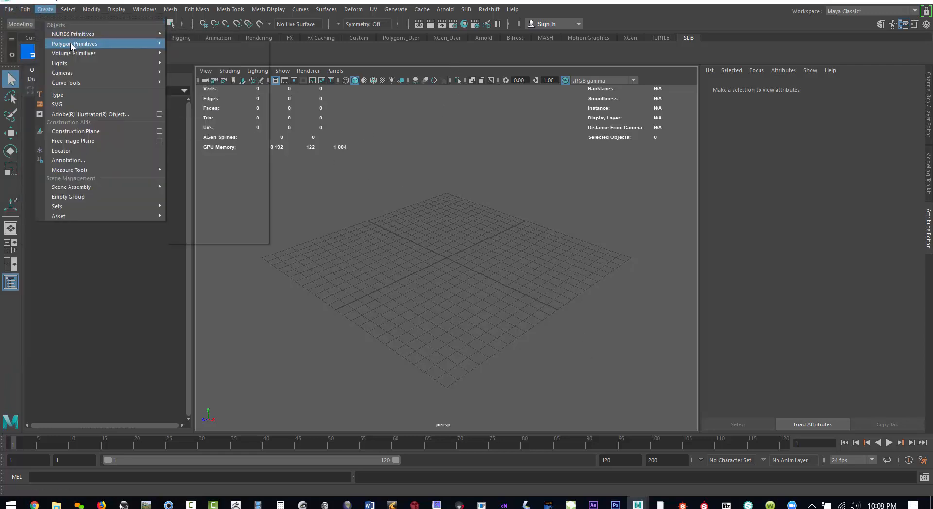
mouse_move(126, 45)
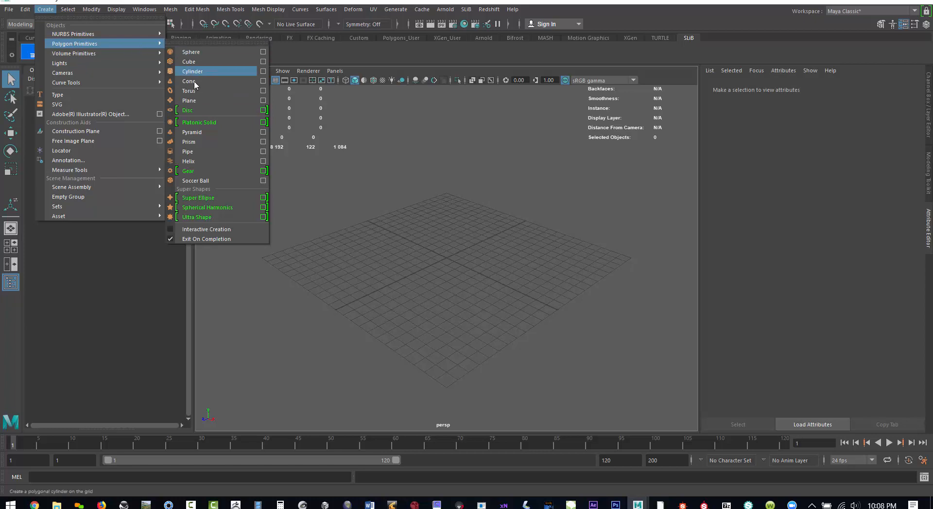
left_click(204, 102)
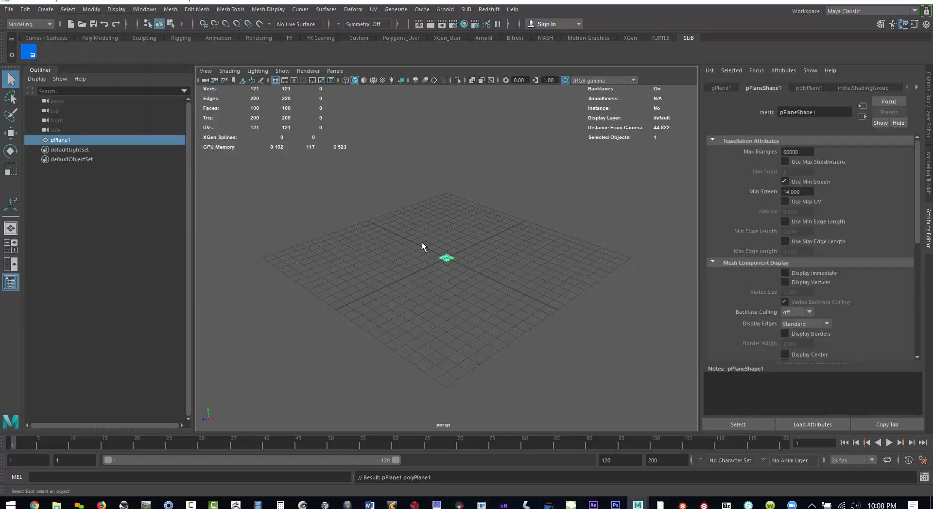
- Scale the plane to 100000 in X, Y and Z, and frame it in the perspective view
left_click(721, 88)
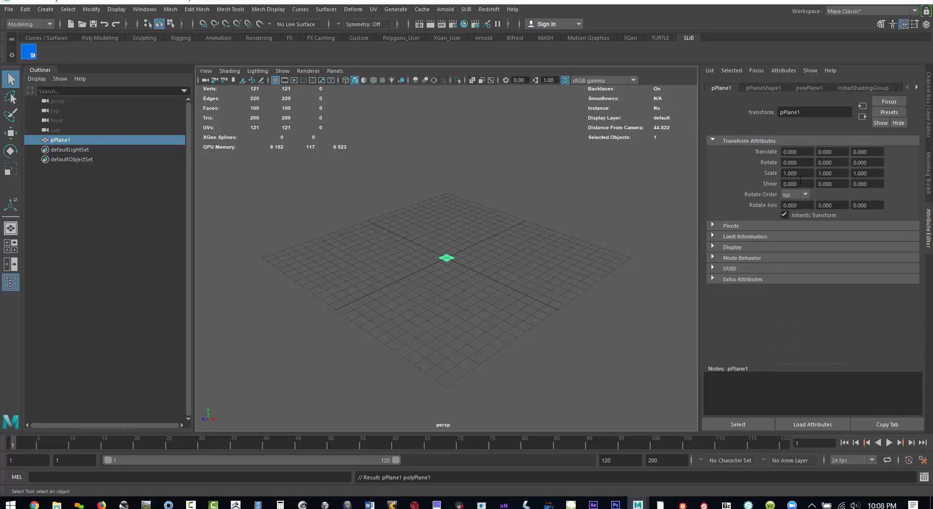
key("ctrl+a")
left_click_drag(899, 144, 906, 162)
left_click(899, 161)
type("10")
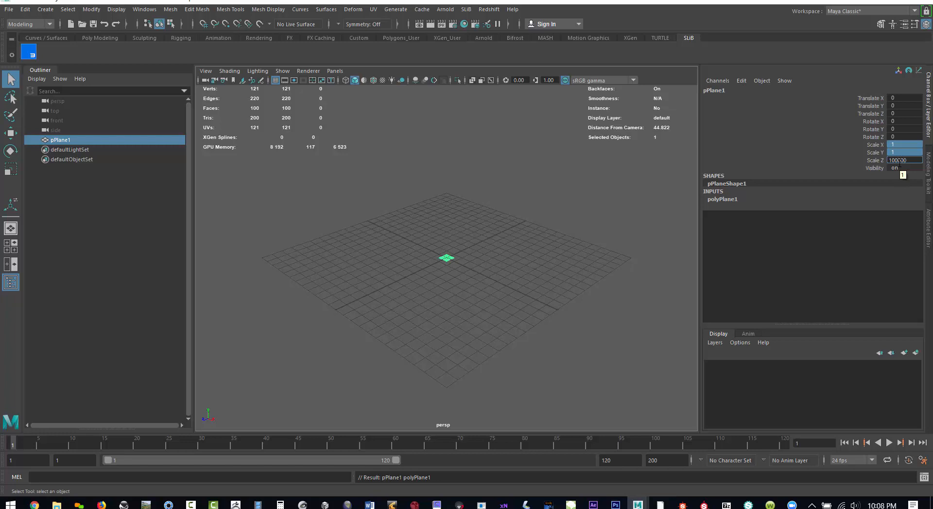
key("Return")
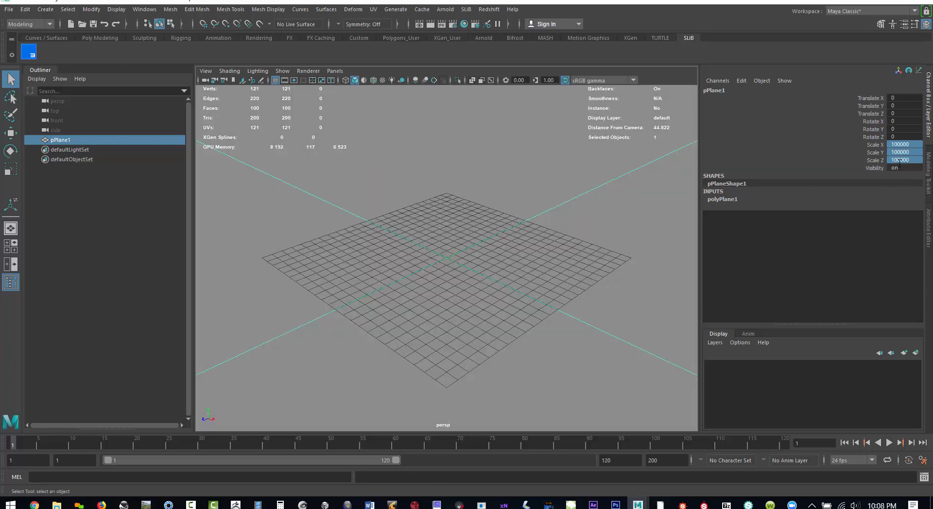
key("f")
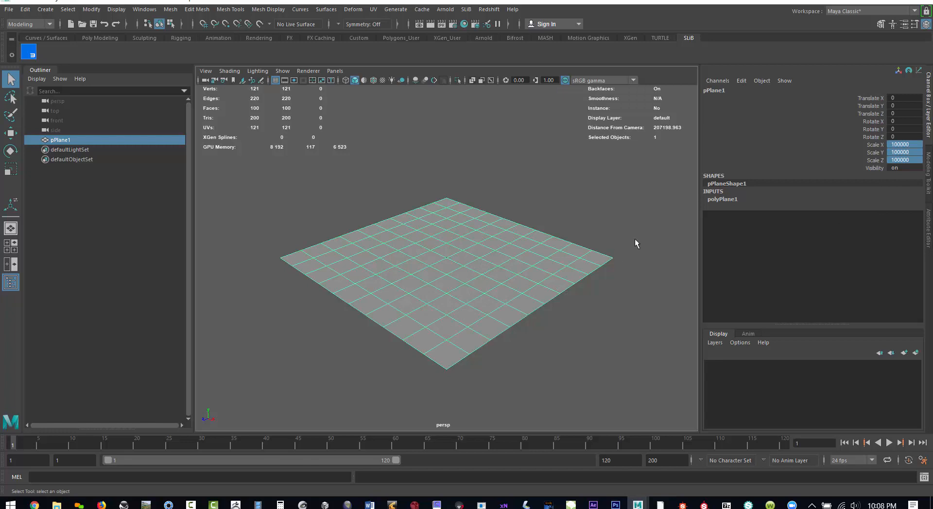
left_click(901, 144)
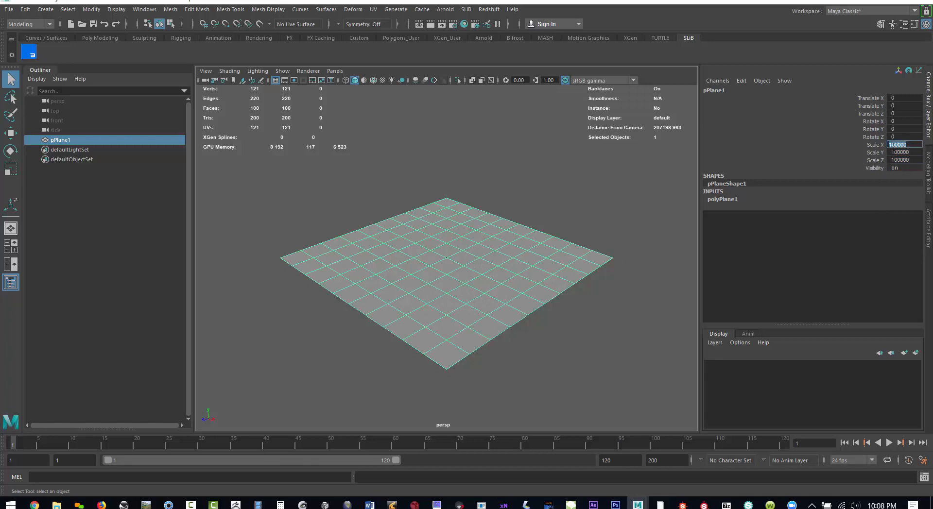
left_click(898, 144)
- Set the plane's width and height subdivisions to 200 each
key("ctrl+a")
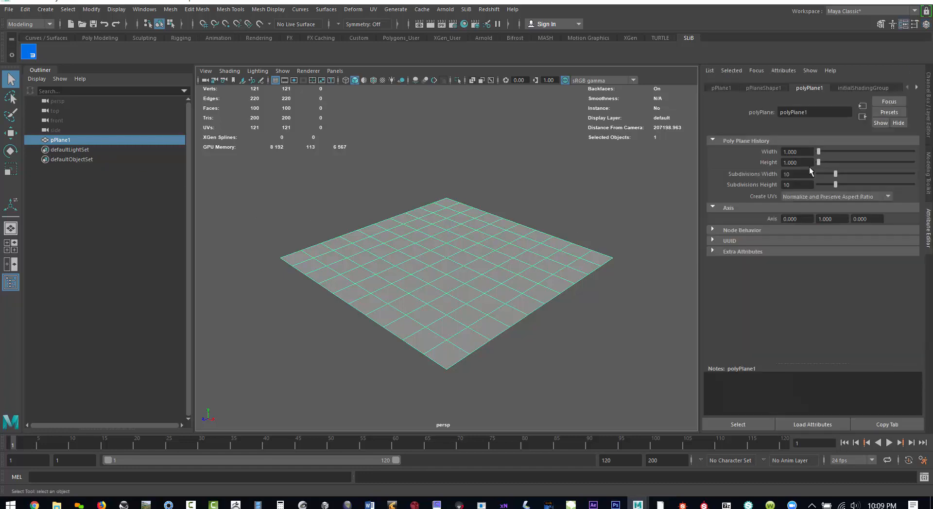
left_click(803, 173)
left_click_drag(795, 173, 766, 171)
type("200")
key("Tab")
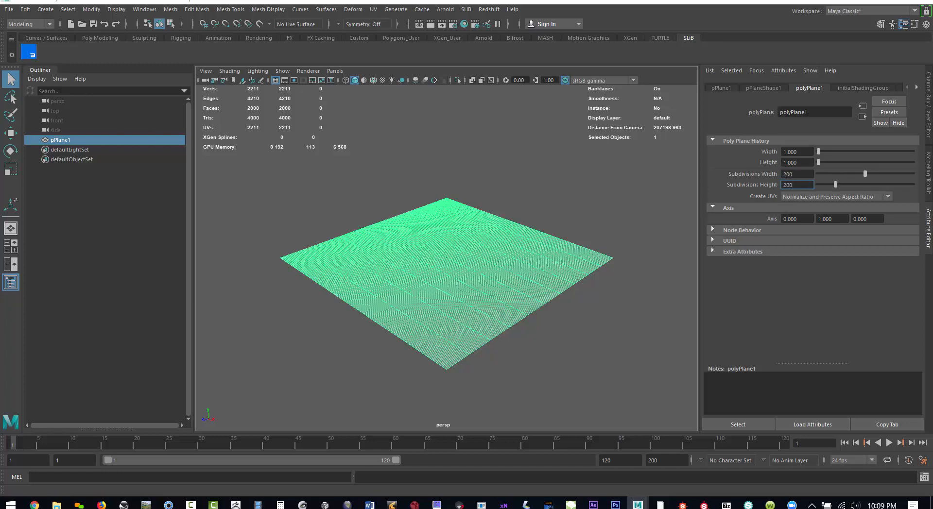
key("Return")
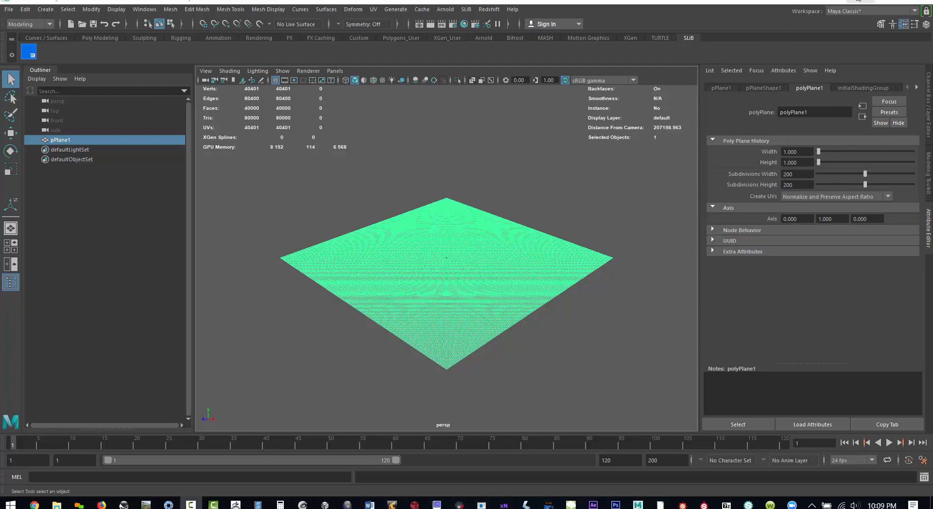
- Transfer mount st helens terrain.zip from Firefox's downloads to the 09_03_2018_mash_terrain_party folder in File Explorer
left_click(857, 0)
left_click(857, 1)
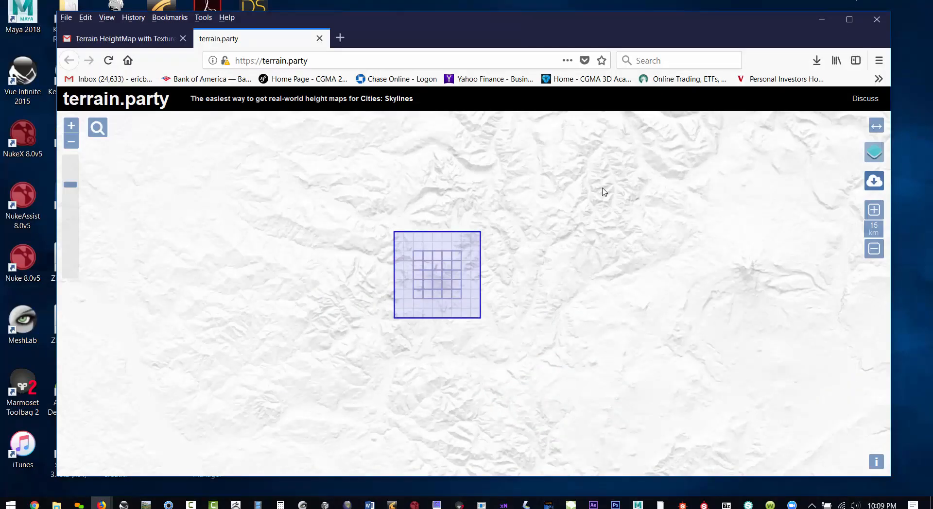
left_click(817, 61)
left_click_drag(694, 34, 427, 185)
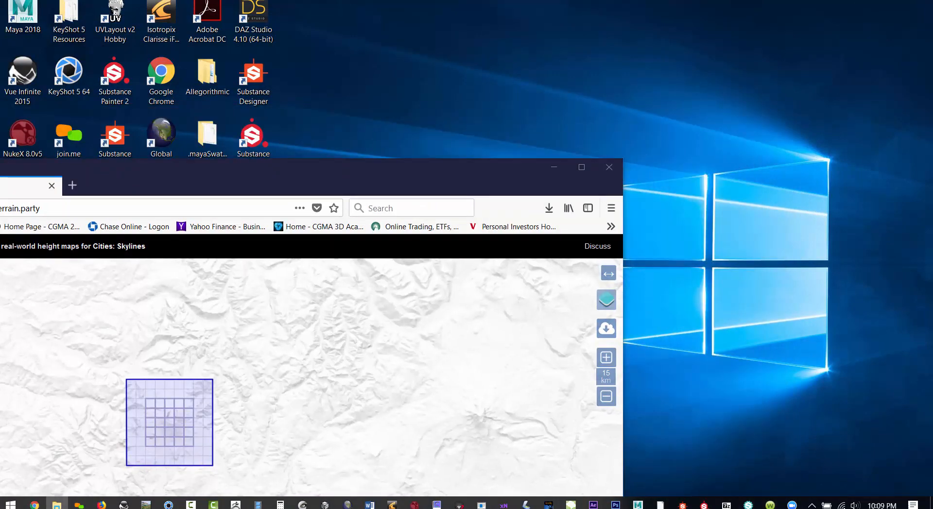
left_click_drag(0, 114, 640, 48)
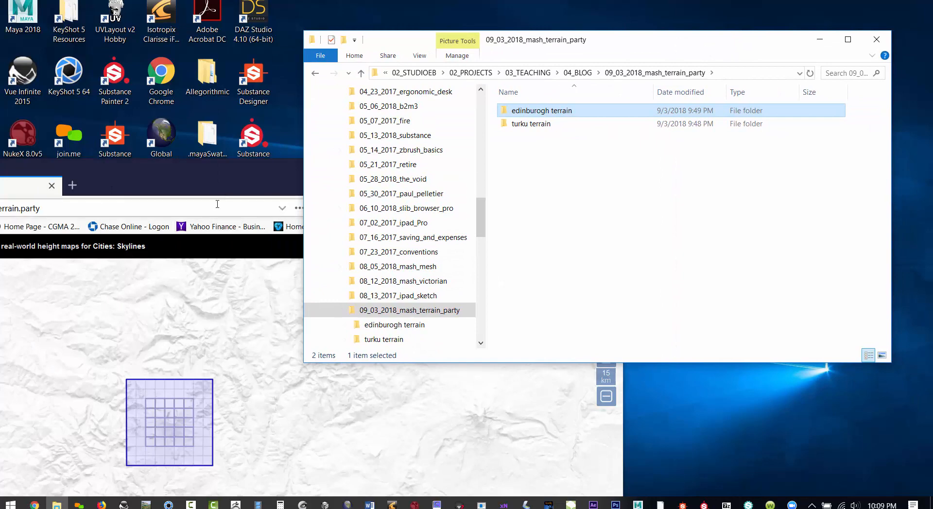
left_click(217, 204)
left_click(549, 208)
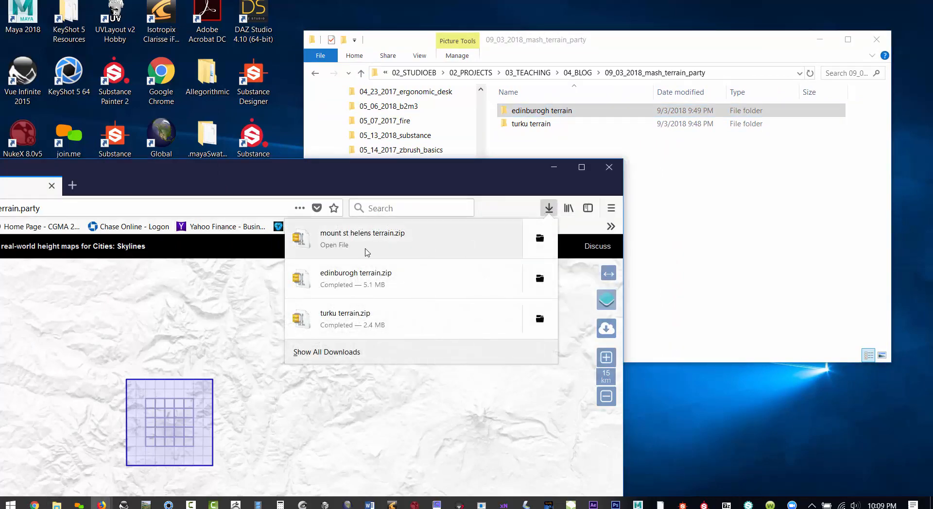
left_click_drag(366, 252, 680, 221)
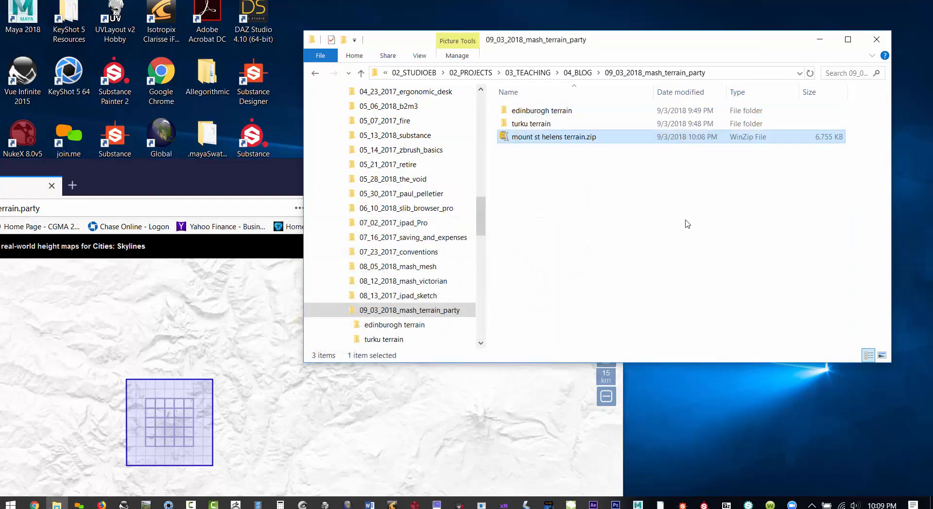
- Unzip mount st helens terrain.zip into its own "mount st helens terrain" folder and move the zip file into that folder
right_click(555, 136)
mouse_move(678, 201)
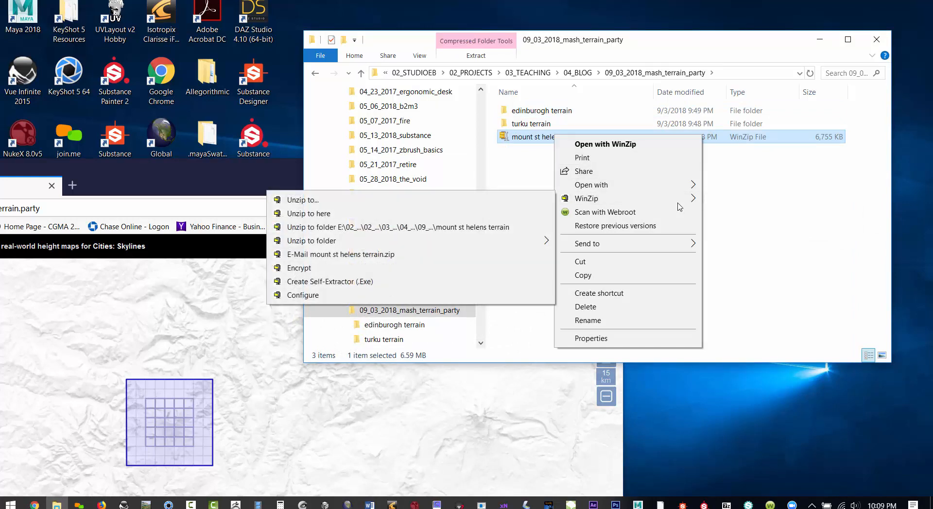
left_click(534, 227)
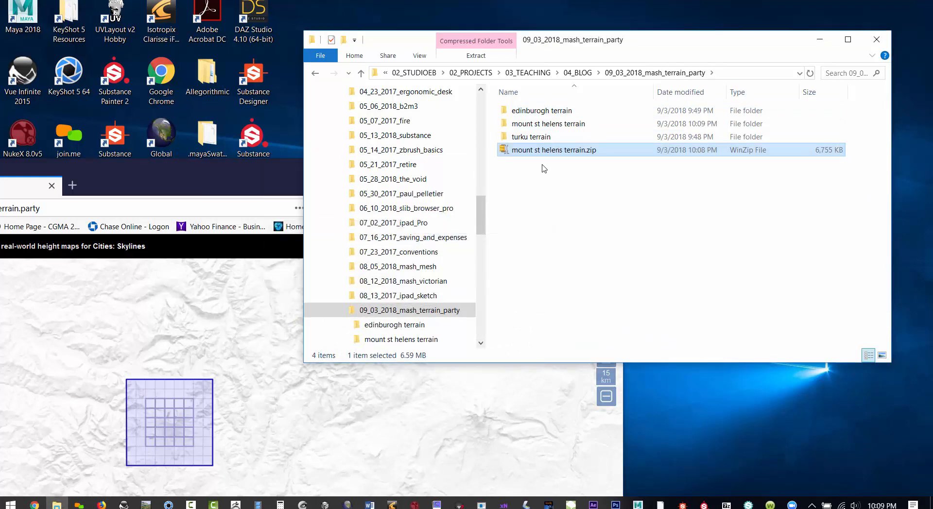
left_click_drag(534, 151, 517, 127)
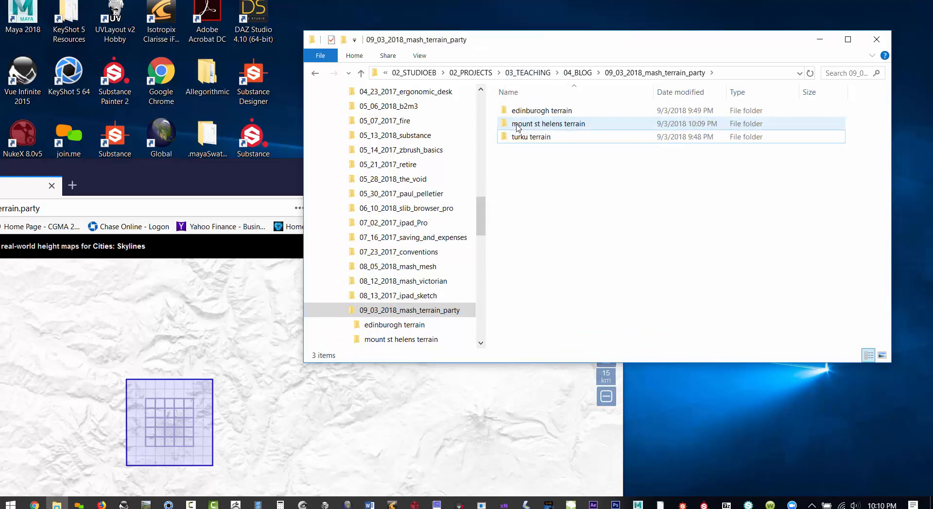
- Examine the extracted height maps and read mount st helens README.txt, including the coordinates in its re-export URL
double_click(518, 125)
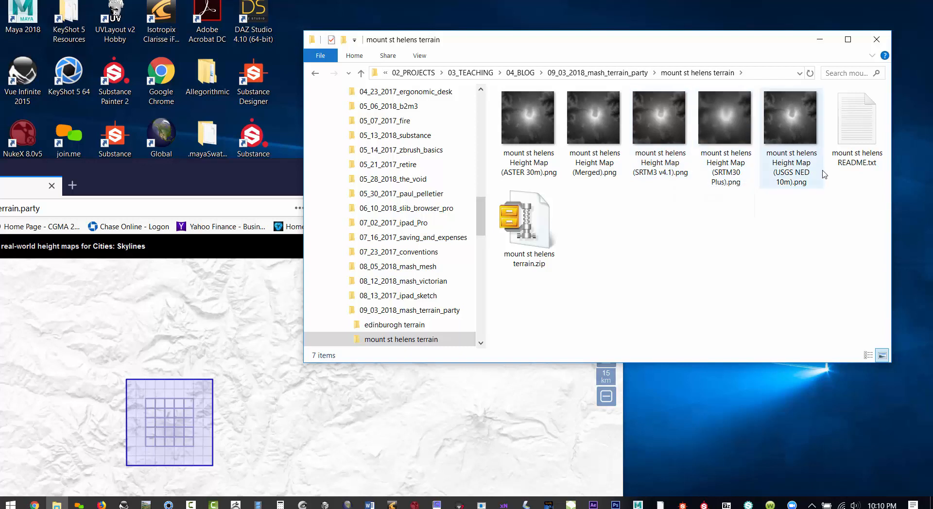
left_click_drag(644, 43, 546, 41)
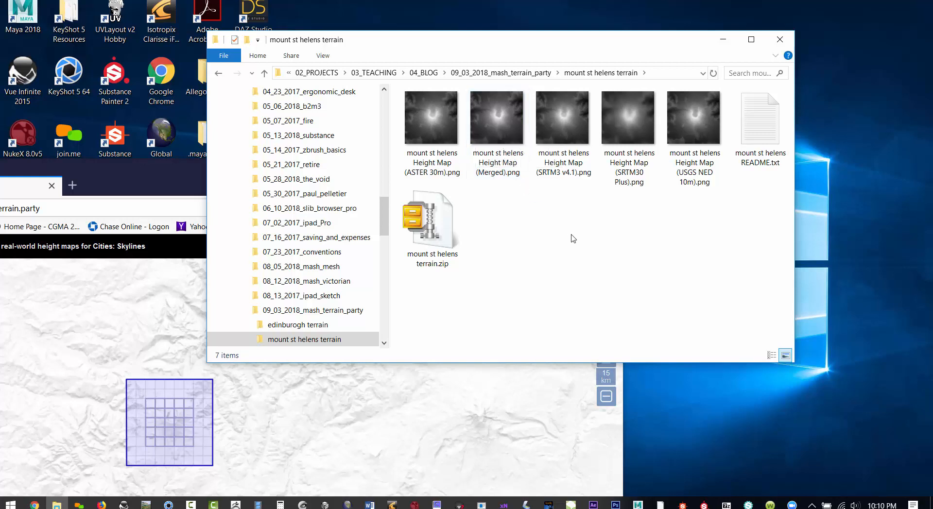
double_click(761, 124)
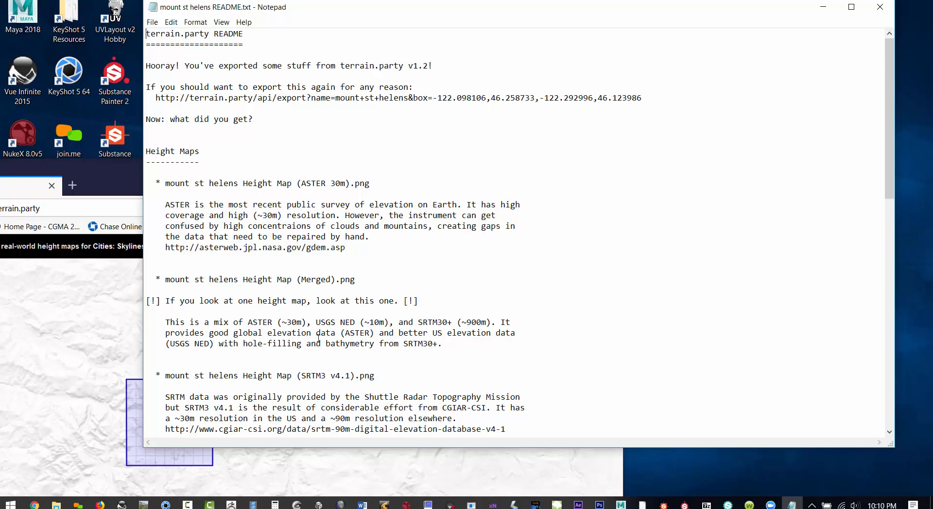
scroll(318, 339, "down", 6)
scroll(373, 315, "up", 6)
left_click_drag(433, 99, 642, 98)
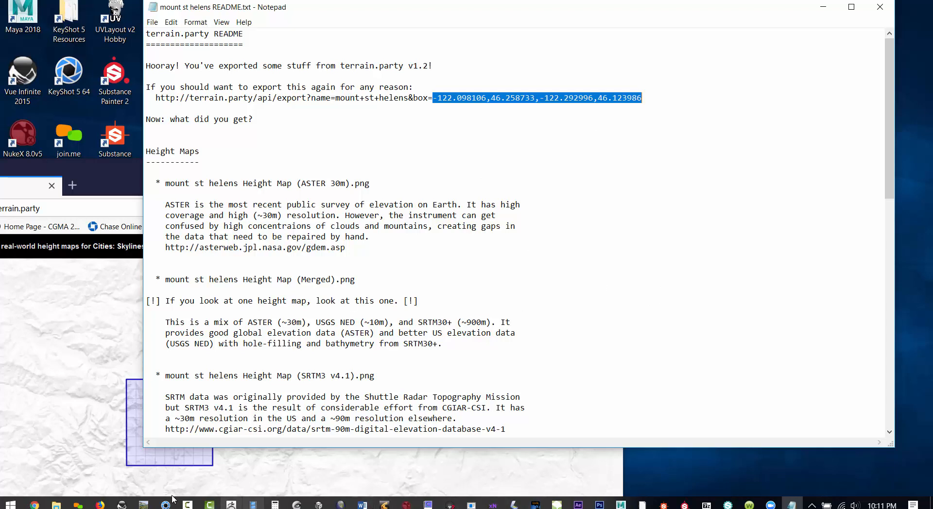
- Switch to Maya and add a Texture deformer to the plane with UV point space, Handle direction and strength 1
left_click(621, 505)
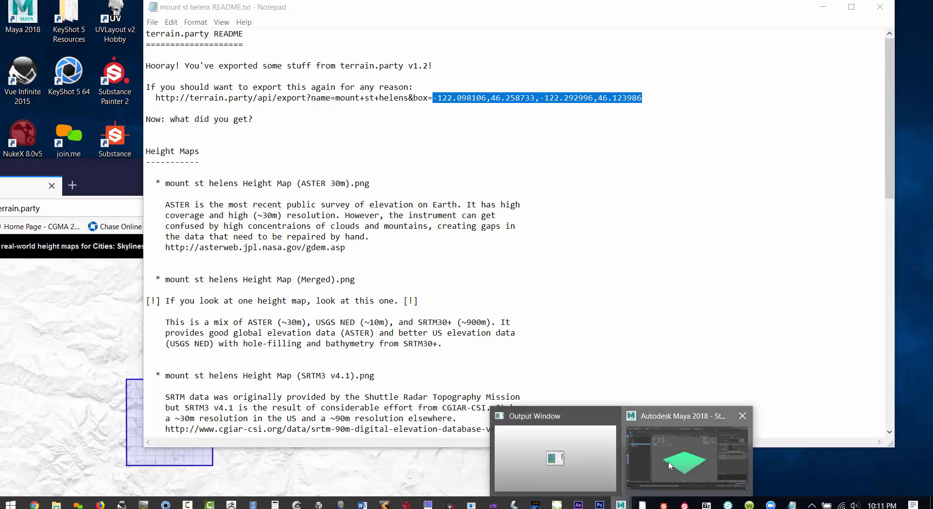
left_click(619, 422)
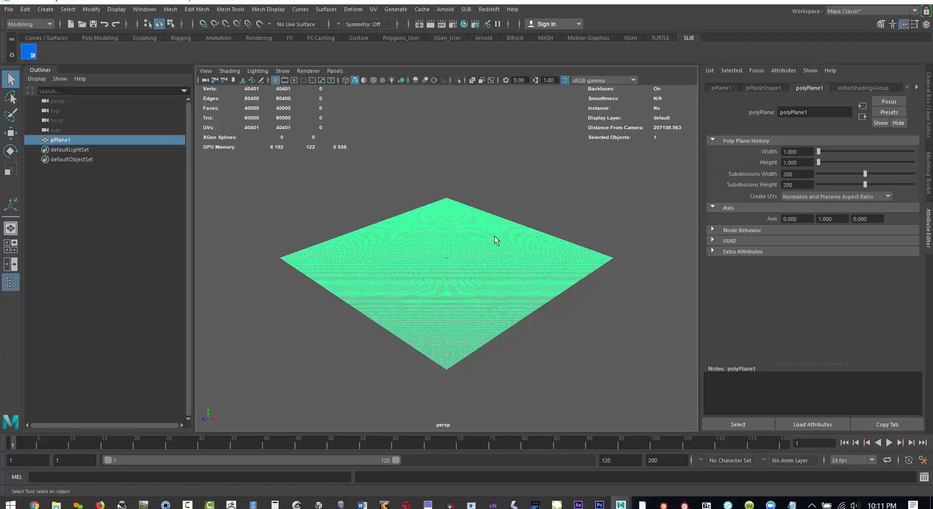
left_click(35, 24)
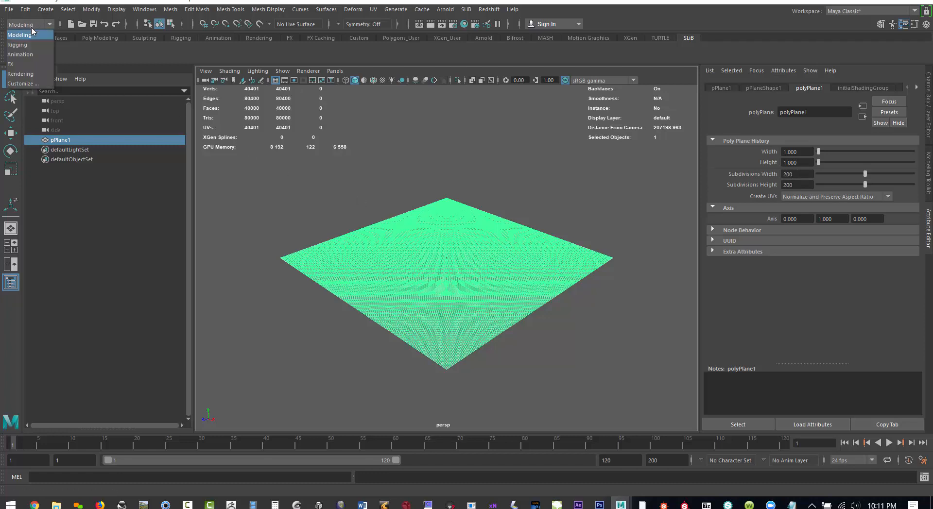
left_click(30, 54)
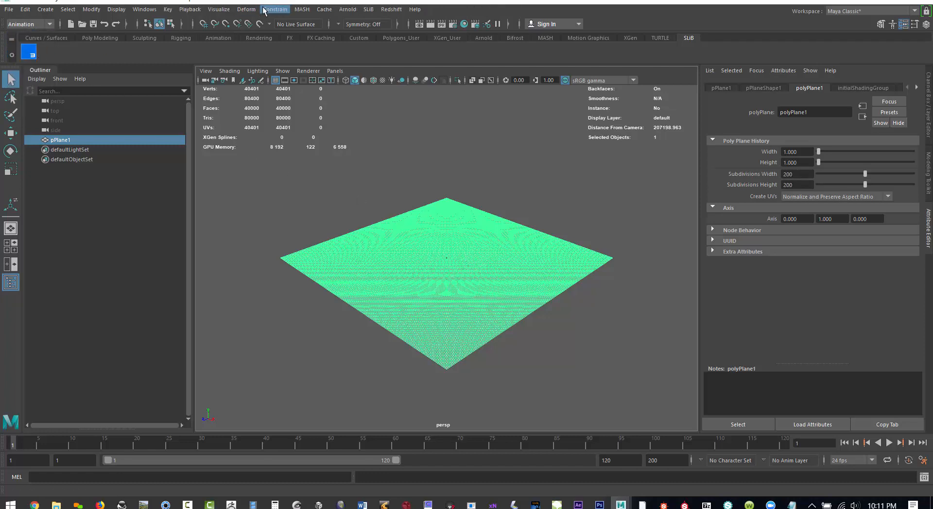
left_click(247, 10)
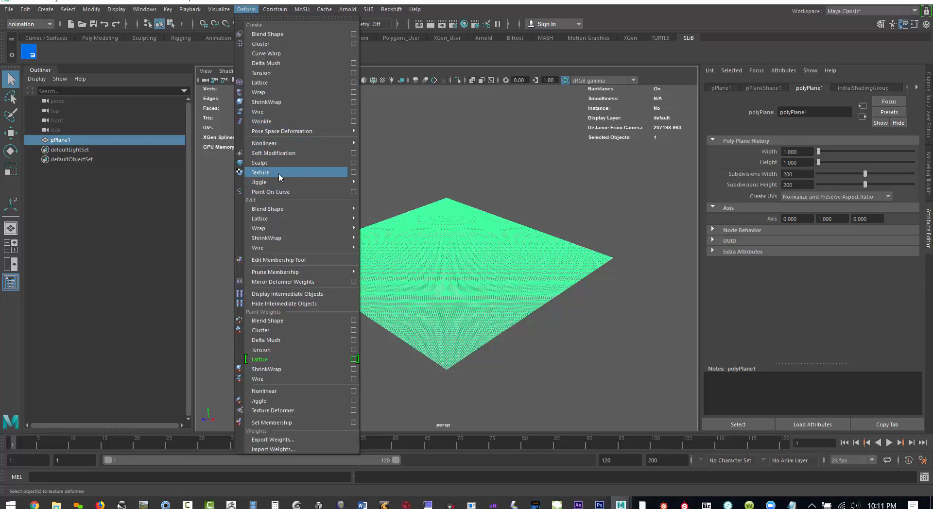
left_click(356, 174)
left_click_drag(635, 152, 462, 158)
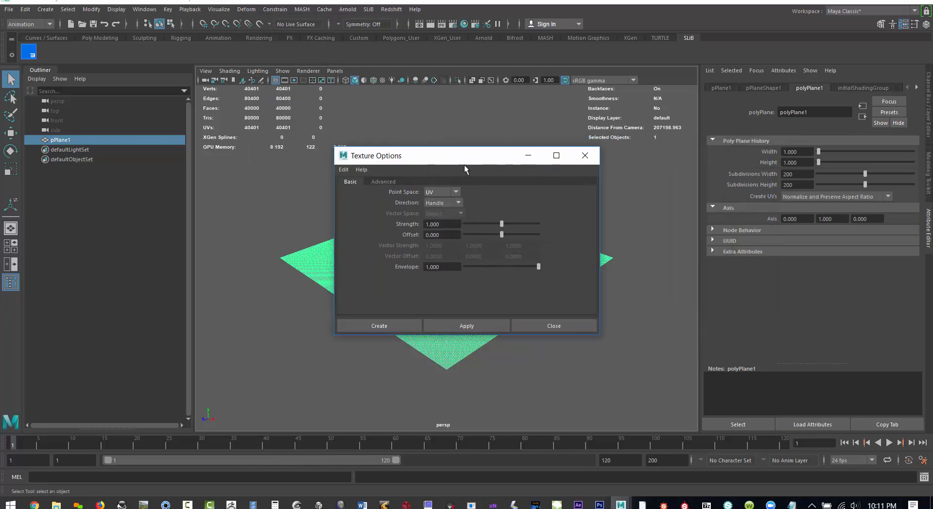
left_click(388, 326)
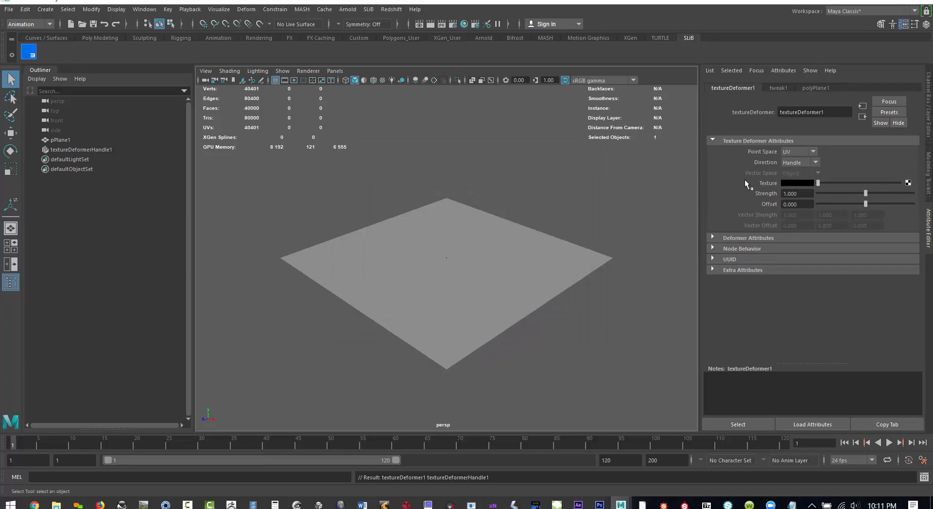
- Connect a File texture to the plane's texture deformer and set its filter type to Off
left_click(811, 87)
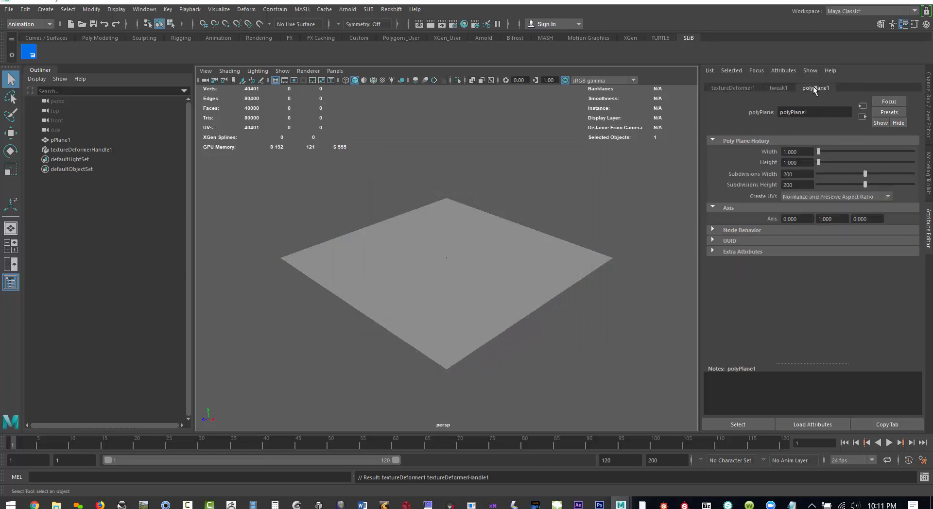
left_click(734, 88)
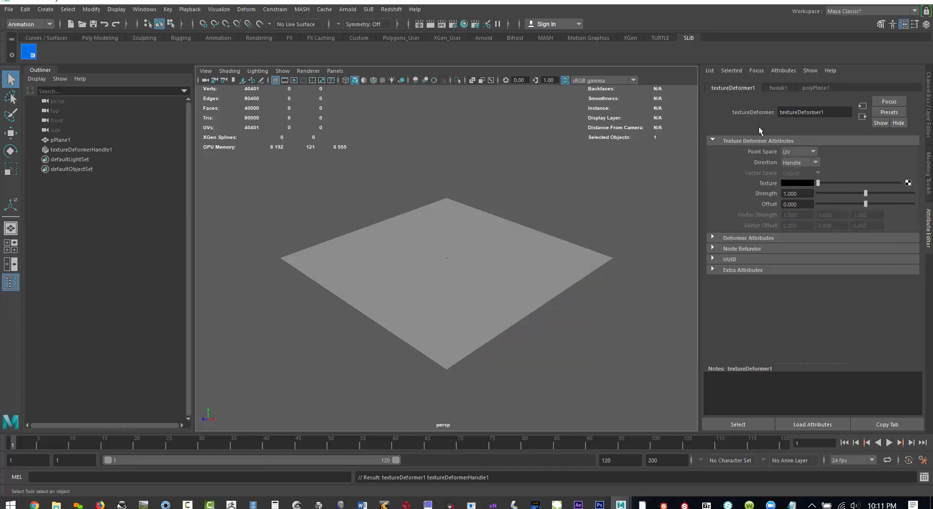
left_click(437, 264)
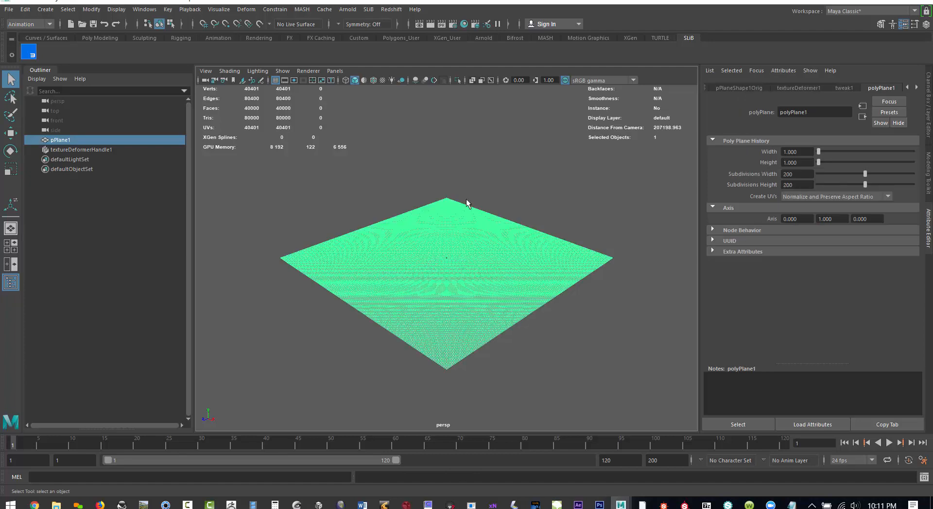
left_click(807, 88)
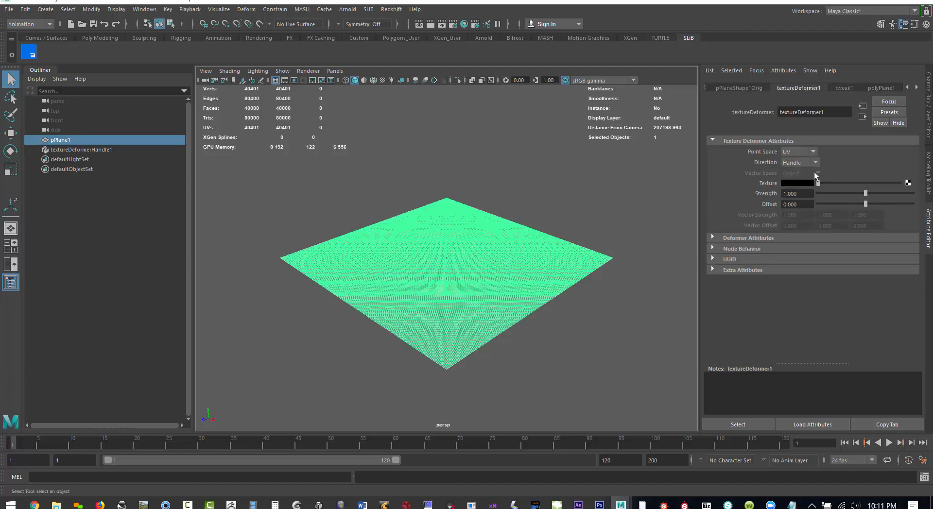
left_click(907, 183)
left_click(413, 255)
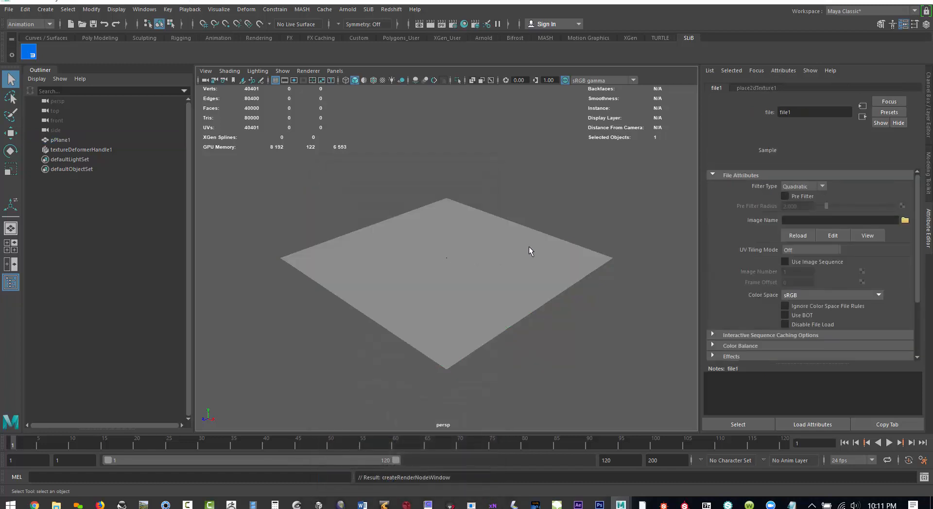
left_click(799, 187)
left_click(796, 197)
- Compare the height map previews in the mount st helens terrain folder and load mount st helens Height Map (USGS NED 10m).png into the File texture
left_click(904, 220)
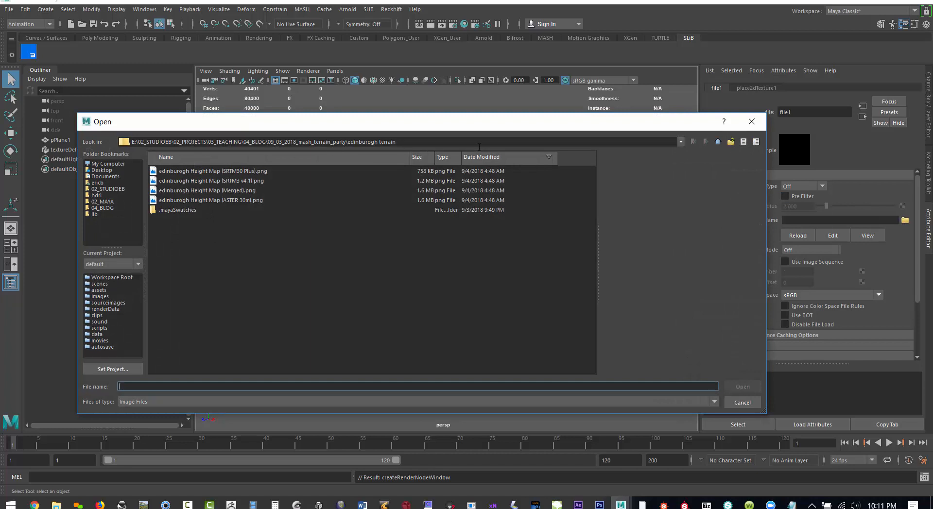
left_click(718, 142)
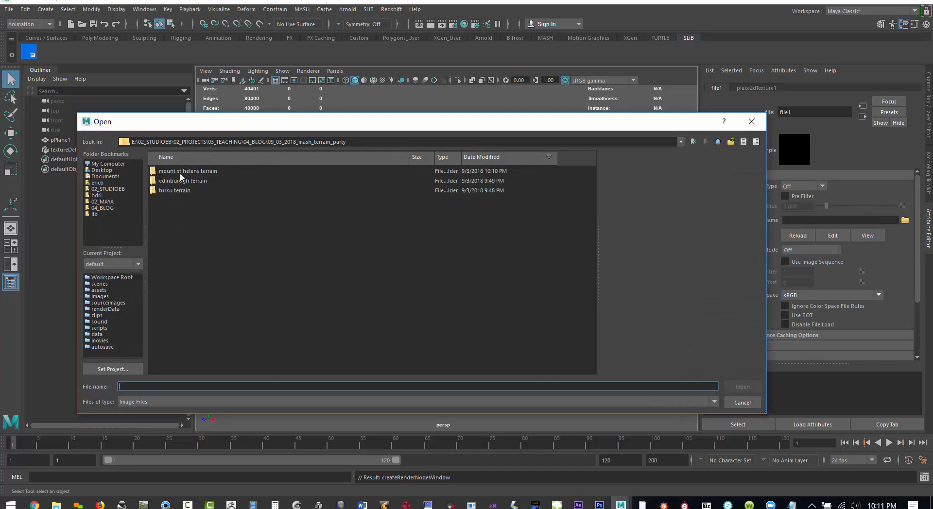
double_click(180, 173)
left_click(231, 171)
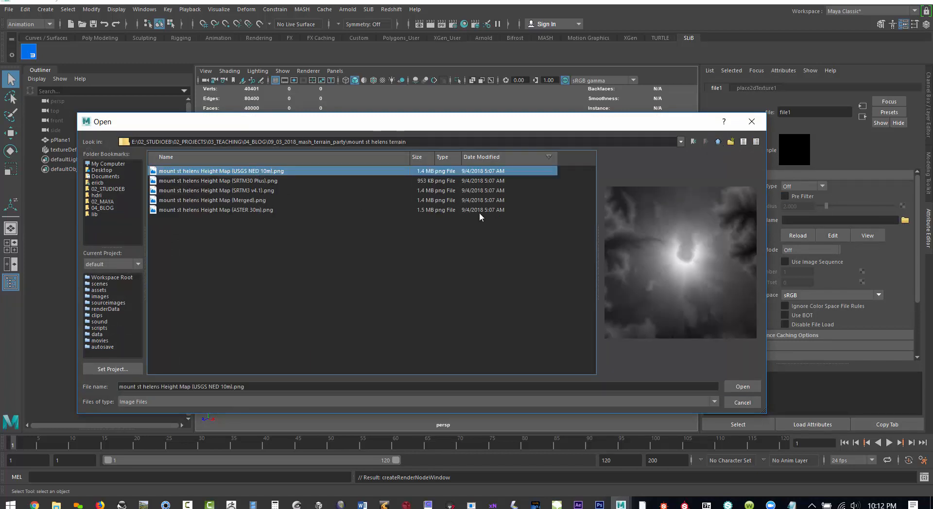
left_click(211, 181)
left_click(214, 191)
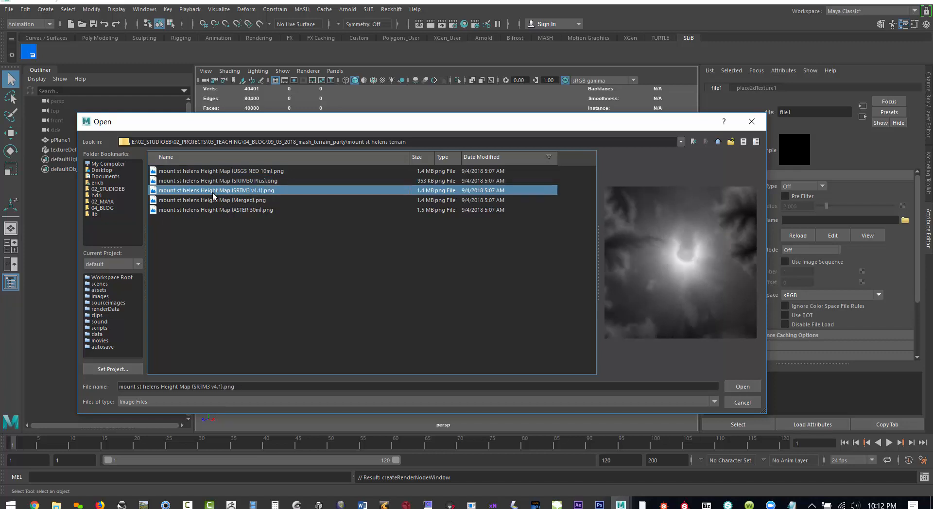
left_click(210, 172)
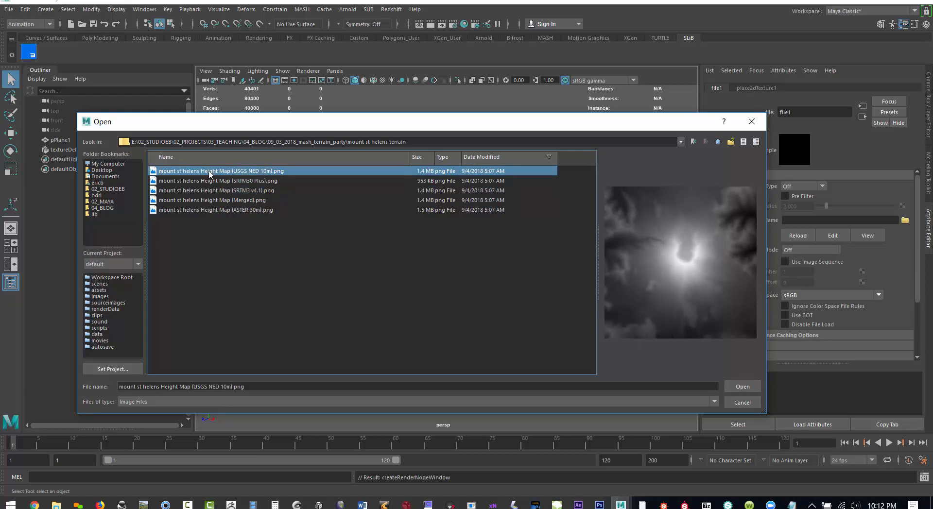
left_click(209, 200)
left_click(209, 191)
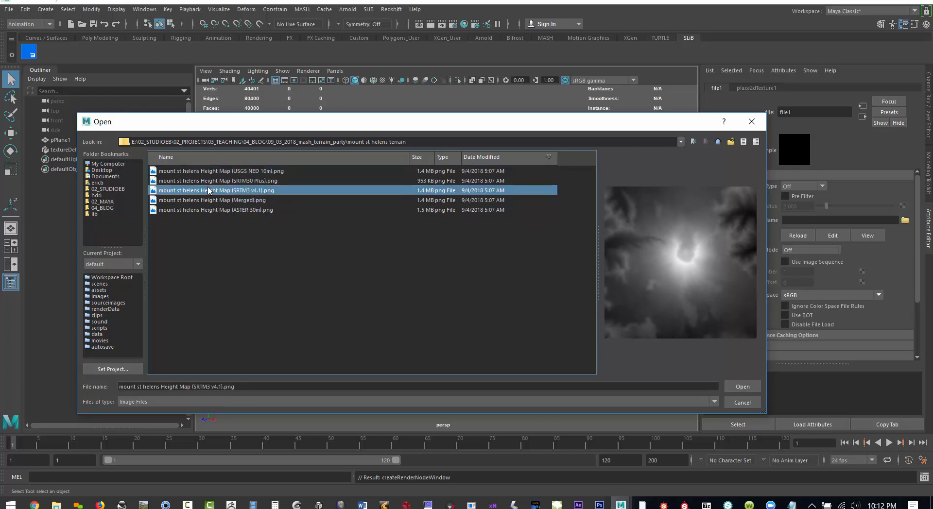
left_click(202, 210)
left_click(203, 200)
left_click(202, 192)
left_click(203, 182)
left_click(210, 172)
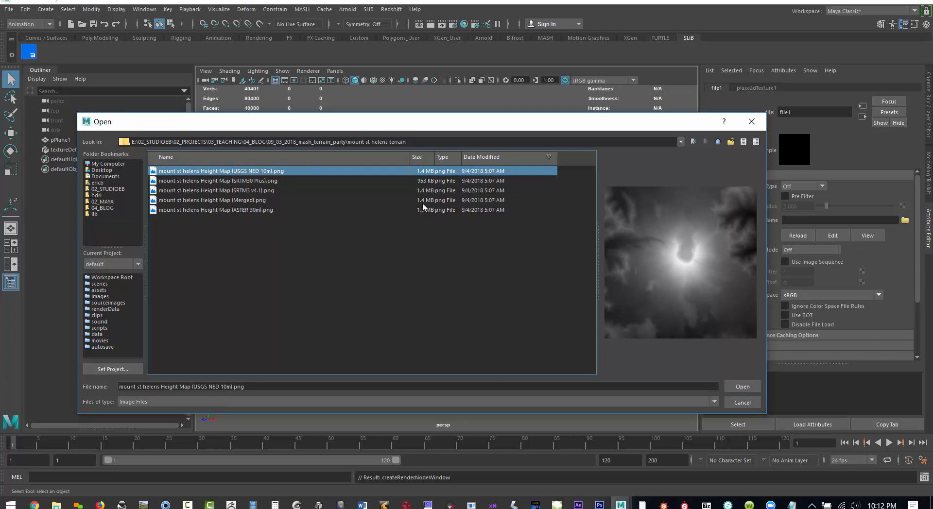
left_click(739, 386)
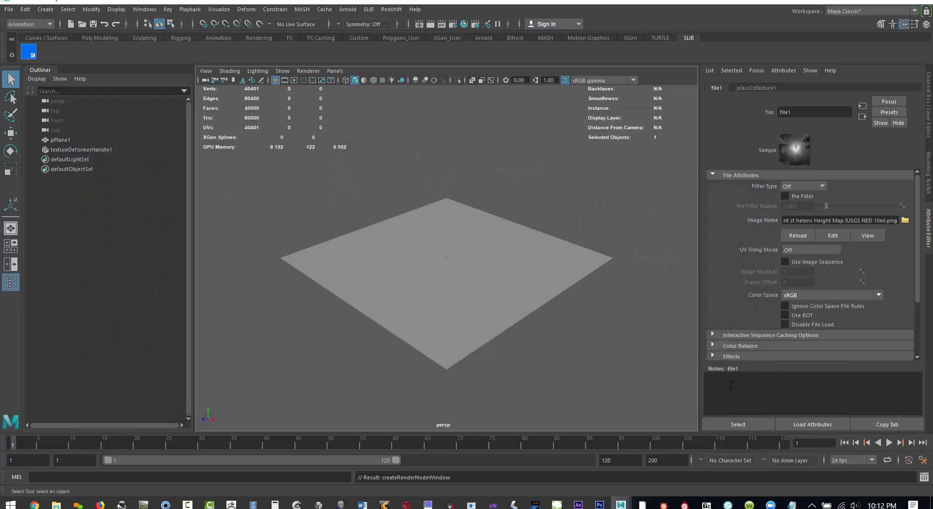
- Try a strength of 100000 on the plane's texture deformer
left_click(306, 263)
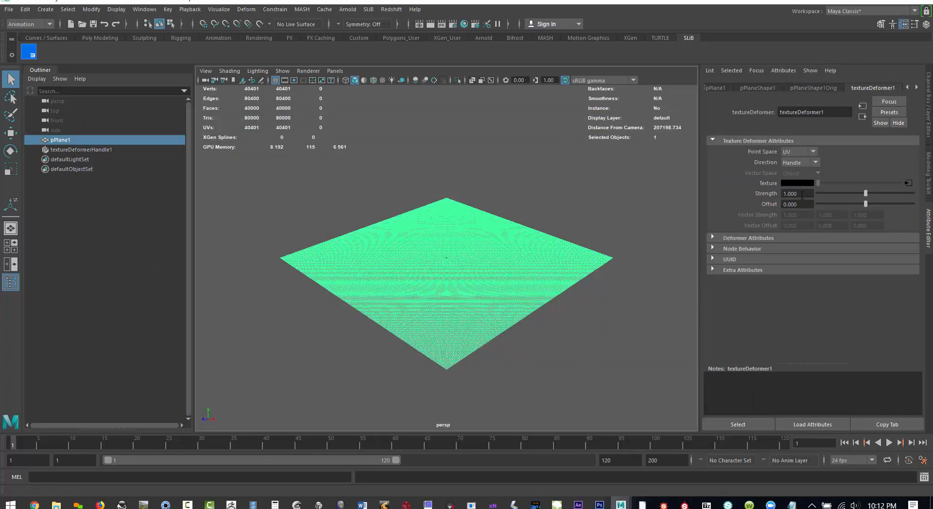
left_click(766, 194)
type("100000")
key("Return")
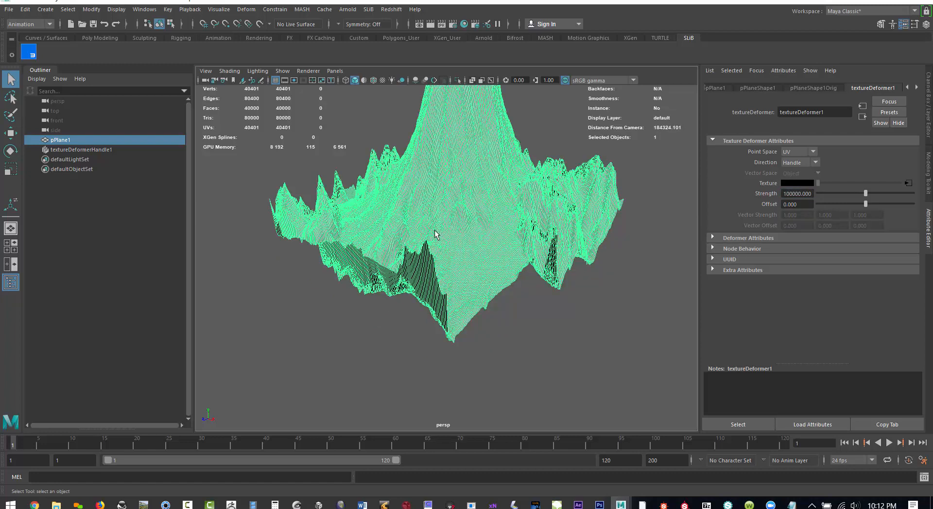
- Set the texture deformer's strength to 10000, deselect the plane and inspect the displaced volcano terrain up close
left_click(636, 303)
key("ctrl+z")
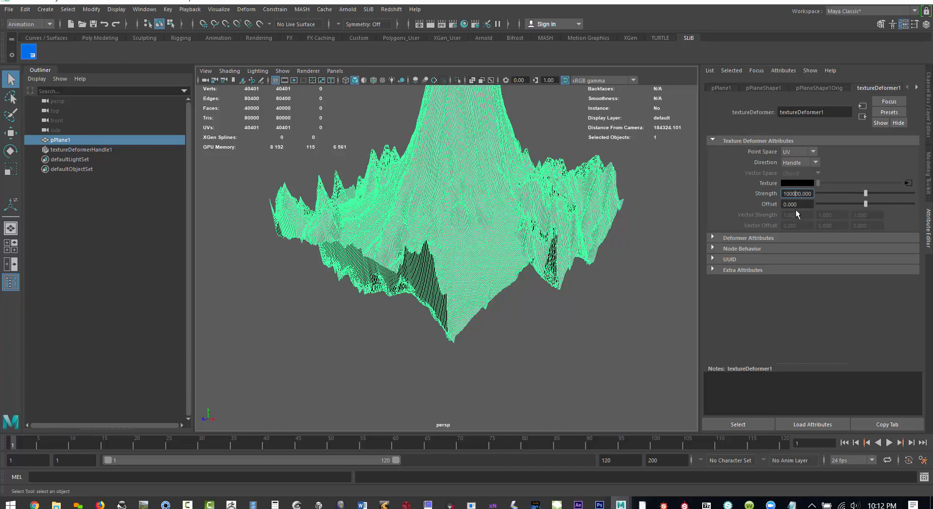
key("Return")
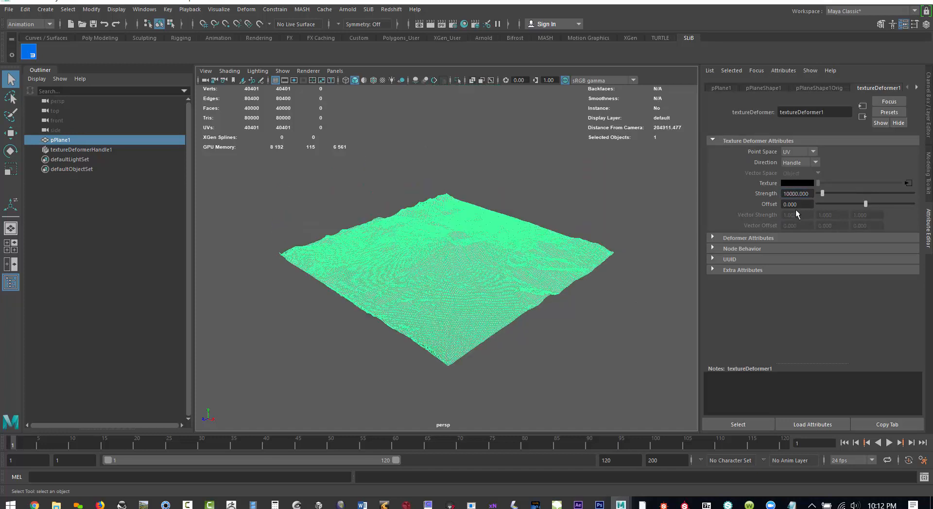
left_click(628, 366)
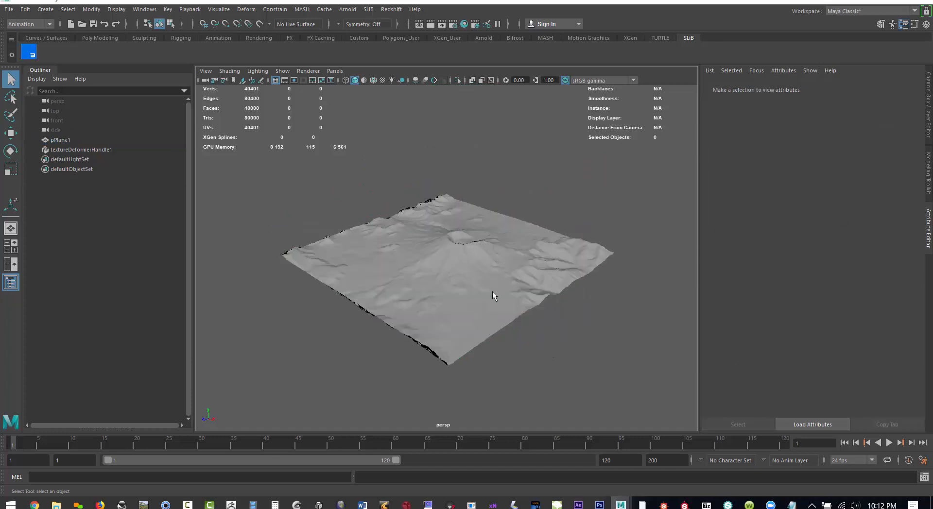
mouse_move(424, 303)
left_mouse_down("alt")
mouse_move(475, 313)
mouse_move(420, 314)
left_mouse_up("alt")
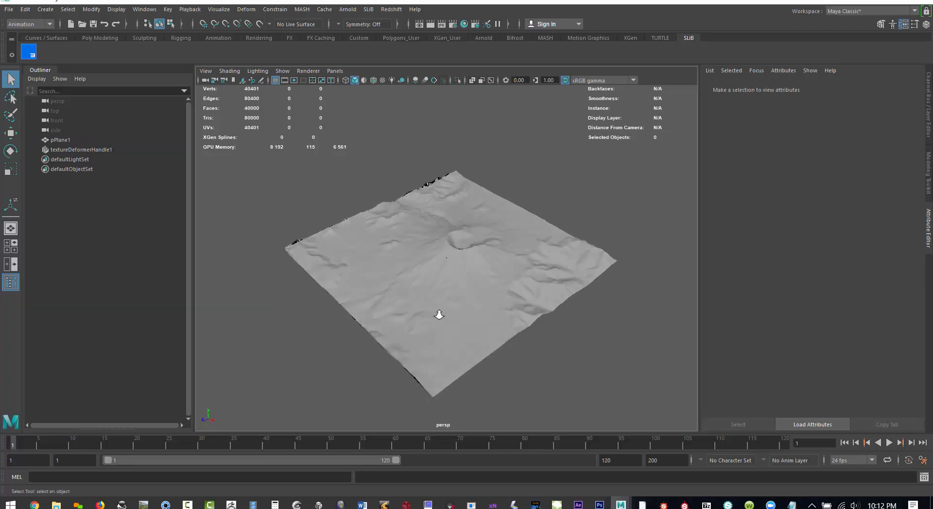
right_click_drag(437, 314, 529, 333, "alt")
left_click_drag(528, 332, 484, 307, "alt")
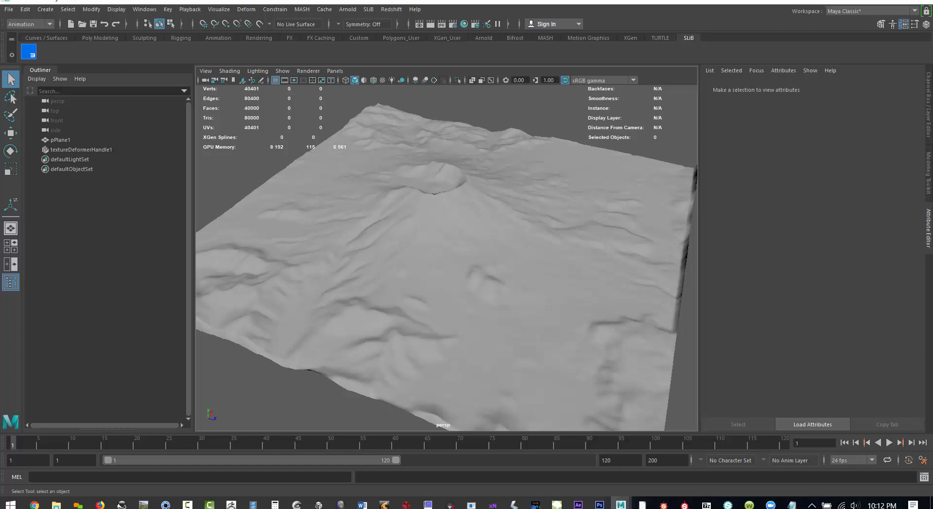
- Open SLiB Browser Pro at its example HDRI library and set its renderer to redshift
key("F10")
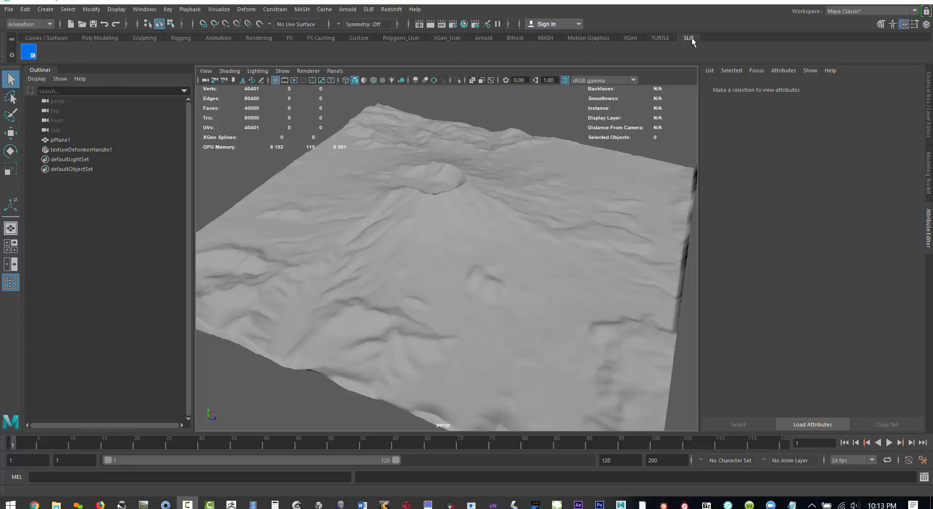
left_click(29, 51)
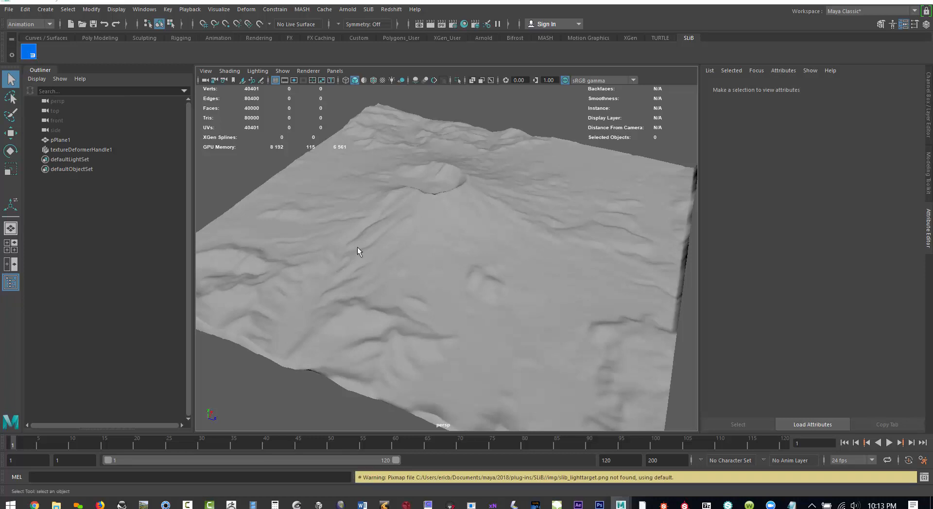
left_click_drag(525, 151, 654, 114)
left_click(828, 379)
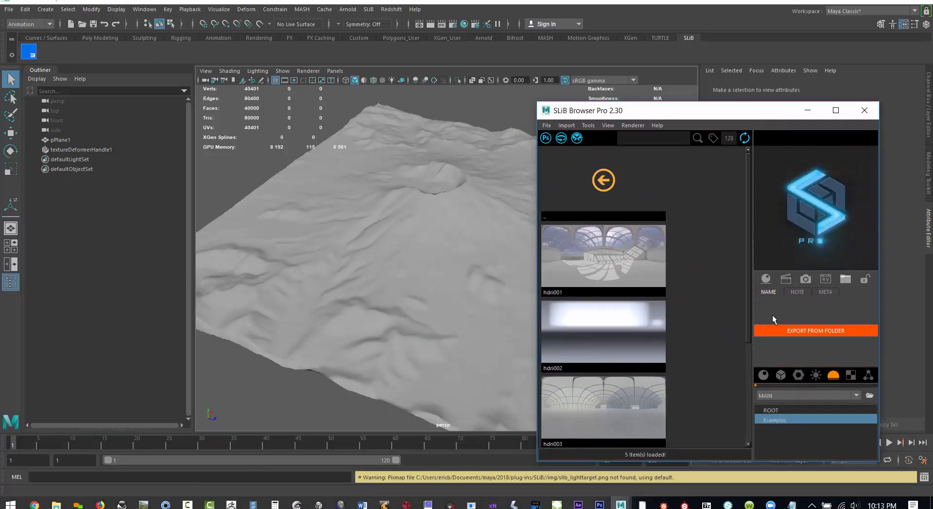
left_click(630, 123)
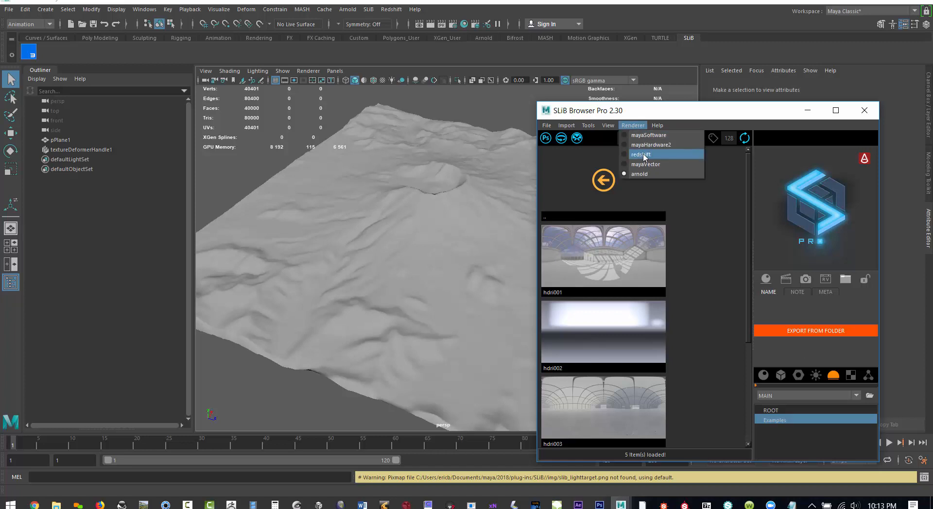
left_click(644, 152)
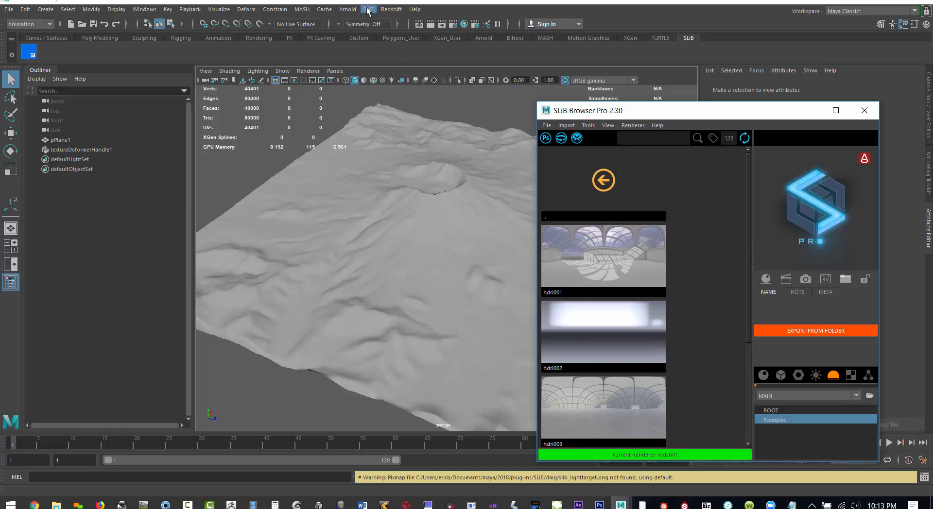
- Check in the scene's render settings which renderer is in use, leaving the settings as they are
left_click(389, 9)
mouse_move(367, 14)
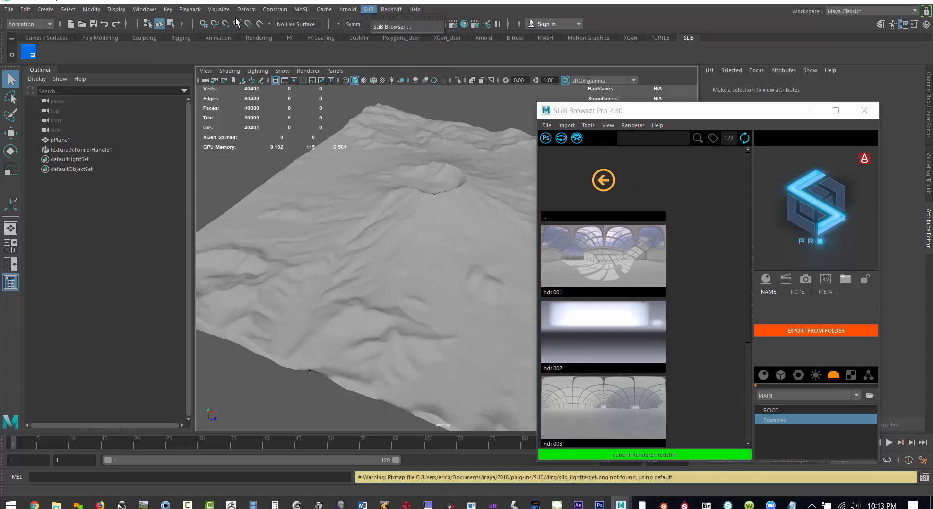
left_click(448, 3)
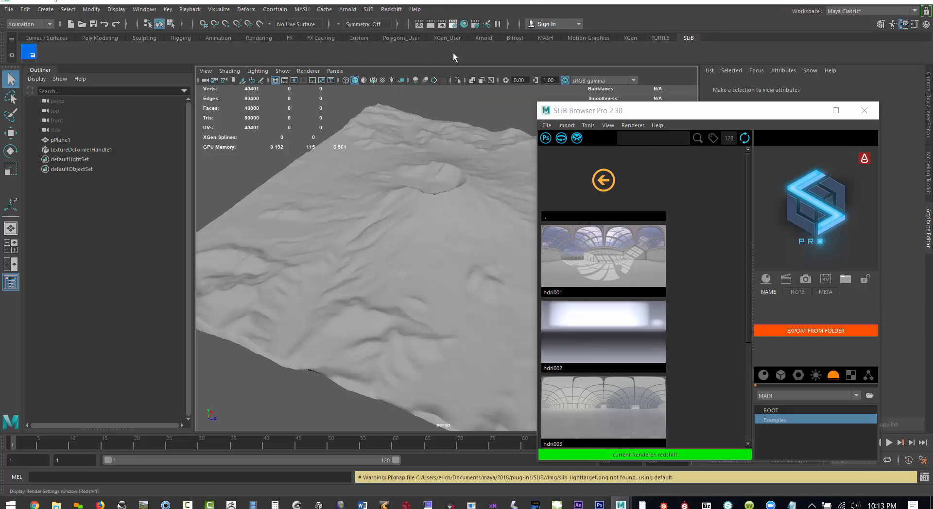
left_click_drag(564, 402, 449, 211)
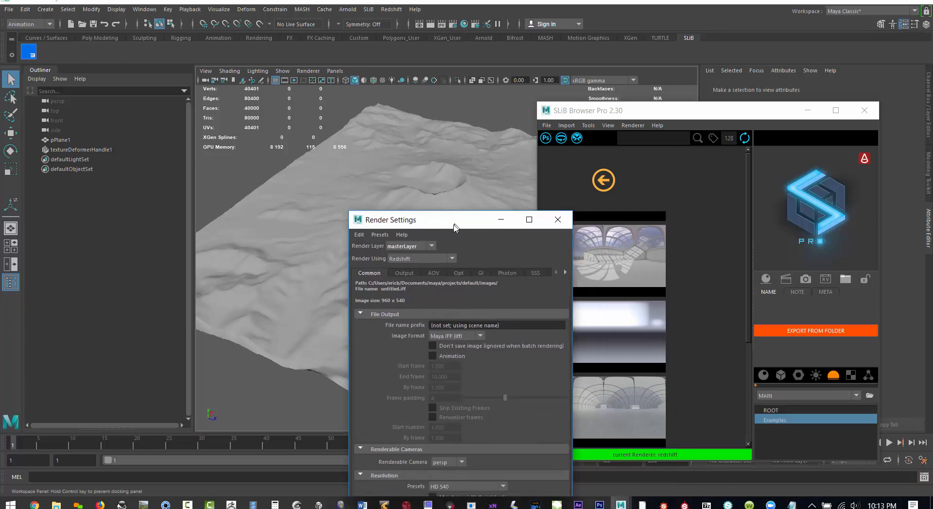
left_click(558, 221)
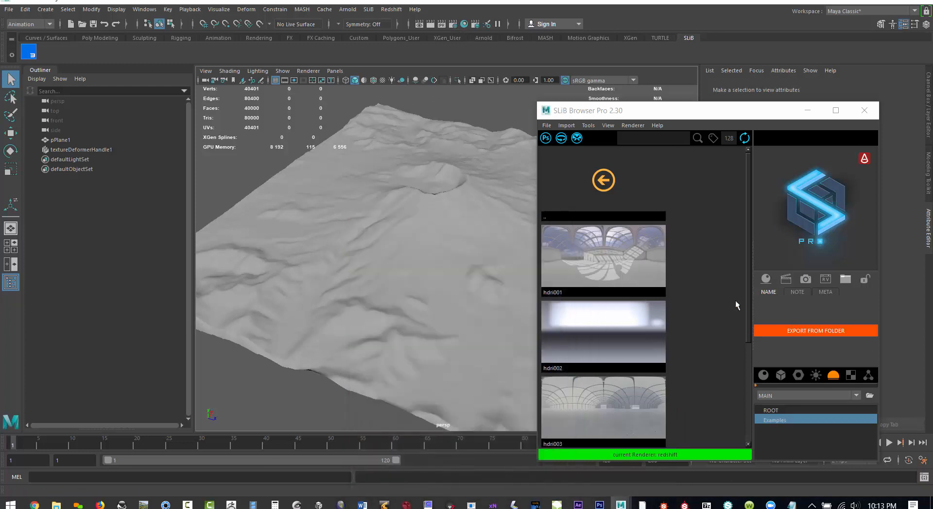
- Create a dome light from hdri002 in the SLiB library and test-render the terrain with Redshift
right_click(579, 318)
left_click(608, 323)
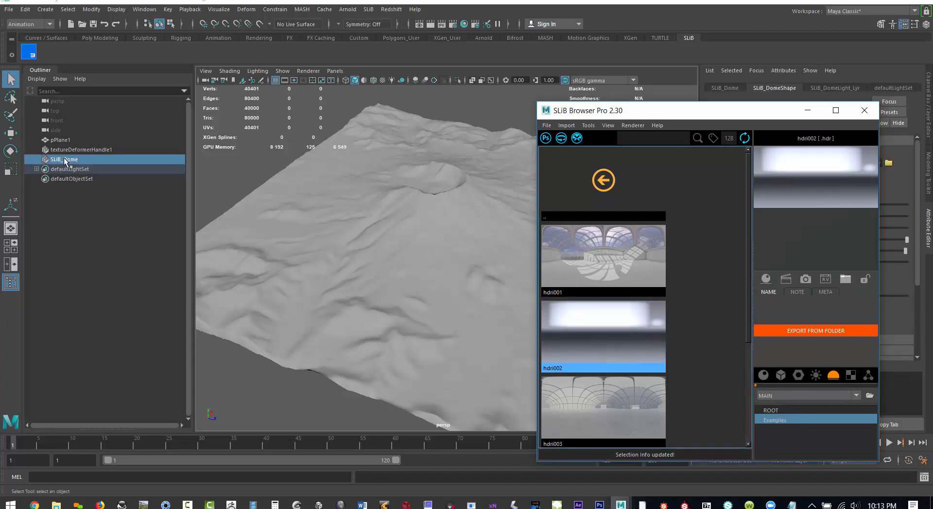
left_click(807, 111)
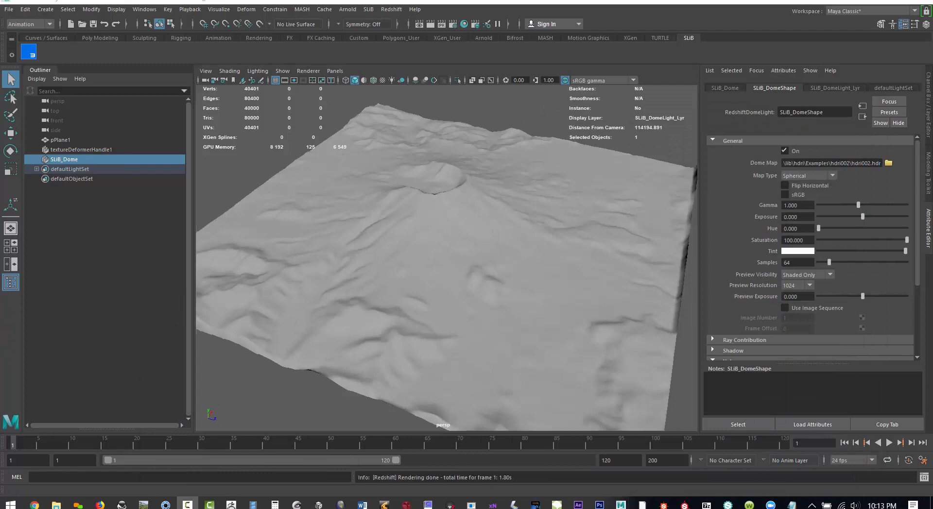
left_click_drag(0, 127, 532, 116)
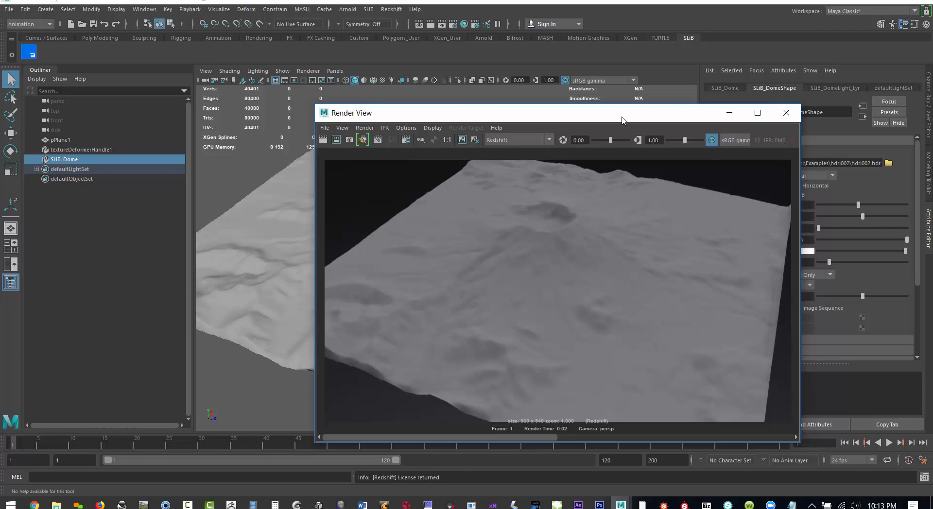
left_click_drag(622, 119, 0, 122)
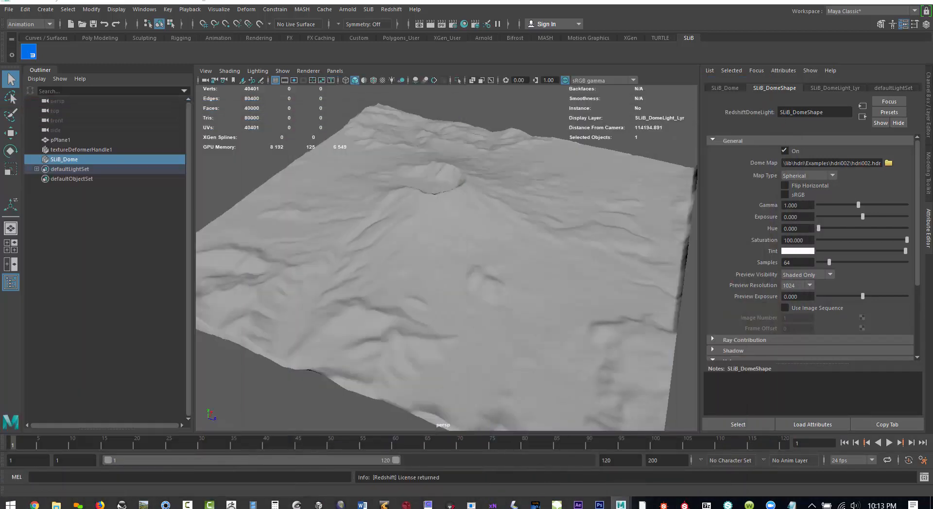
- Set the texture deformer's strength on the plane to 20000, deselect the plane and inspect the steeper volcano
left_click_drag(532, 286, 610, 326, "alt")
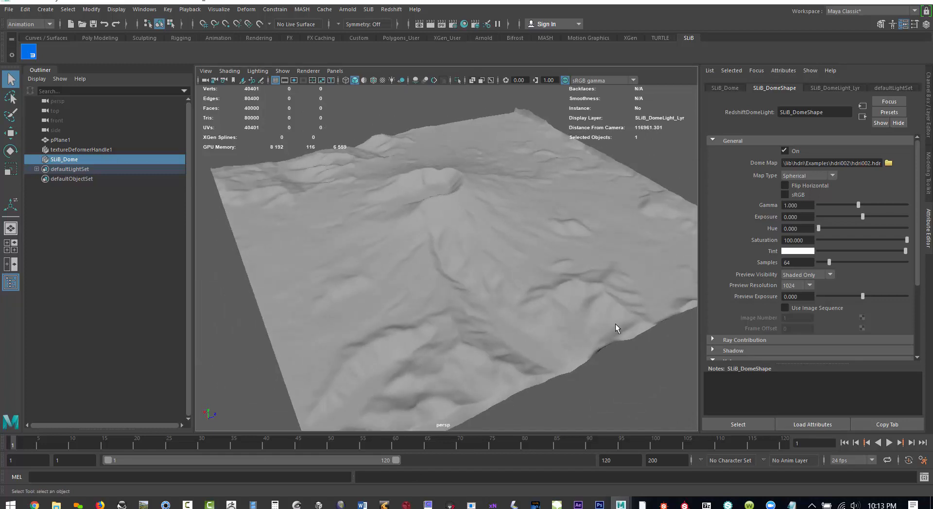
left_click(439, 287)
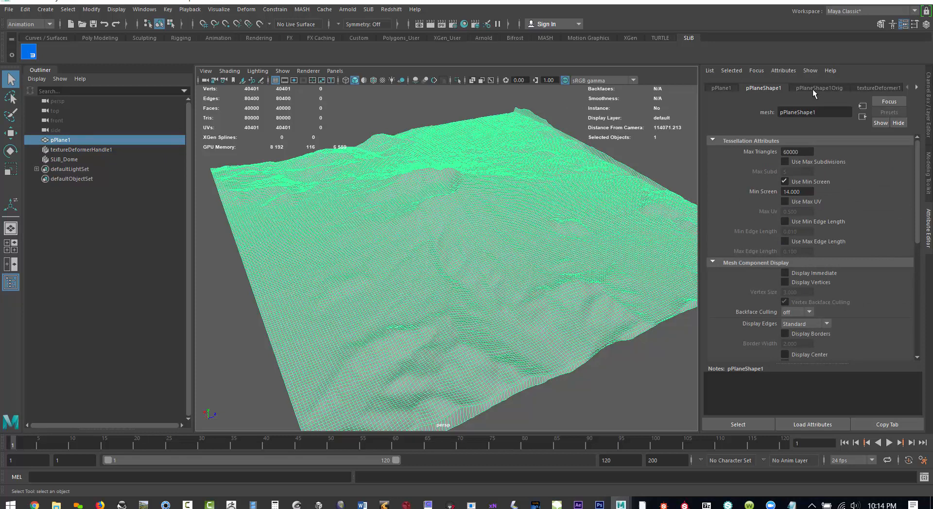
left_click(869, 87)
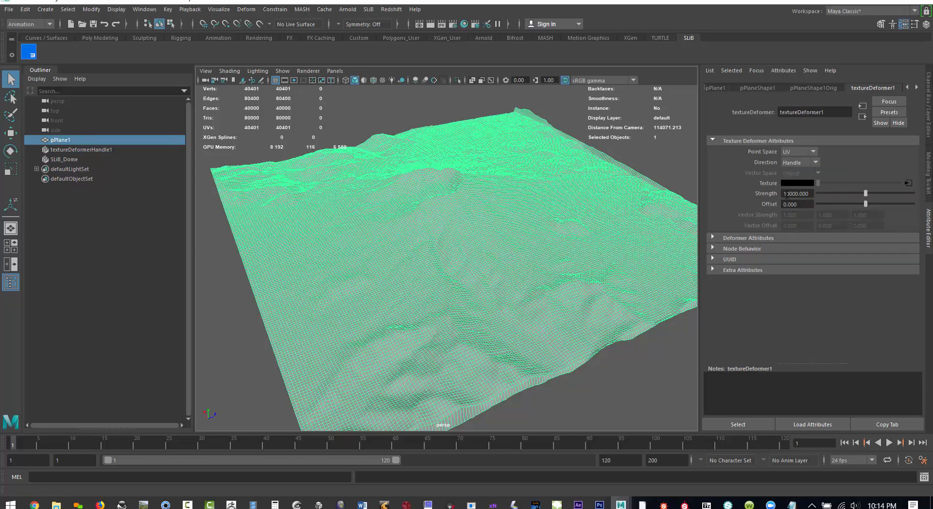
key("Return")
left_click(554, 405)
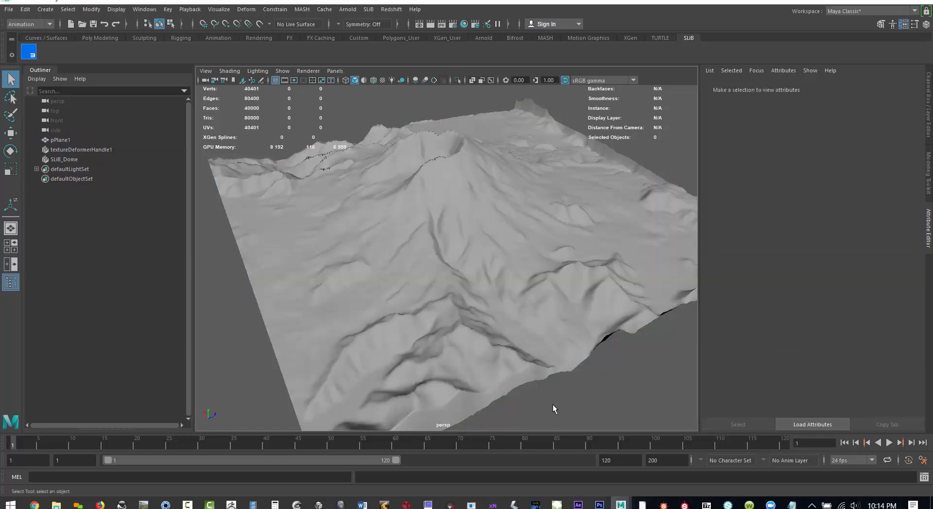
left_click_drag(486, 378, 443, 399, "alt")
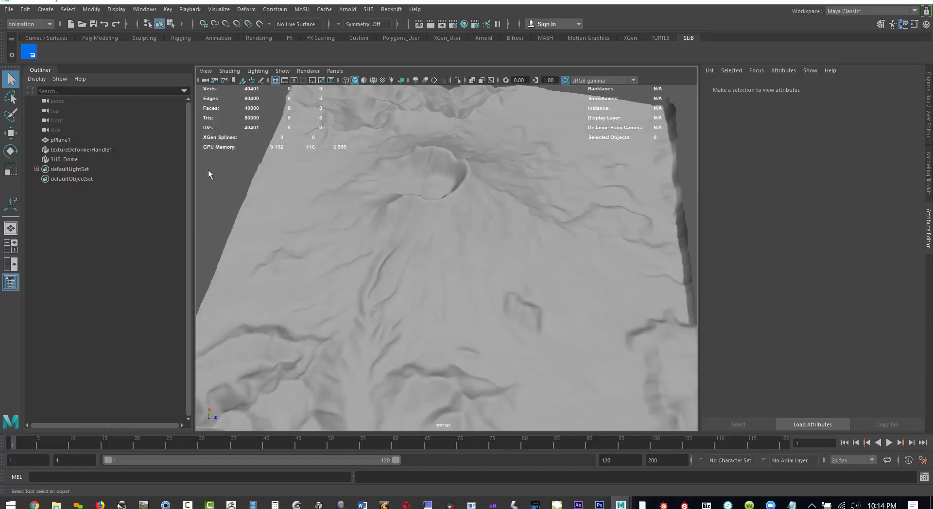
- Set the strength of textureDeformer1 to 30000
left_click(64, 150)
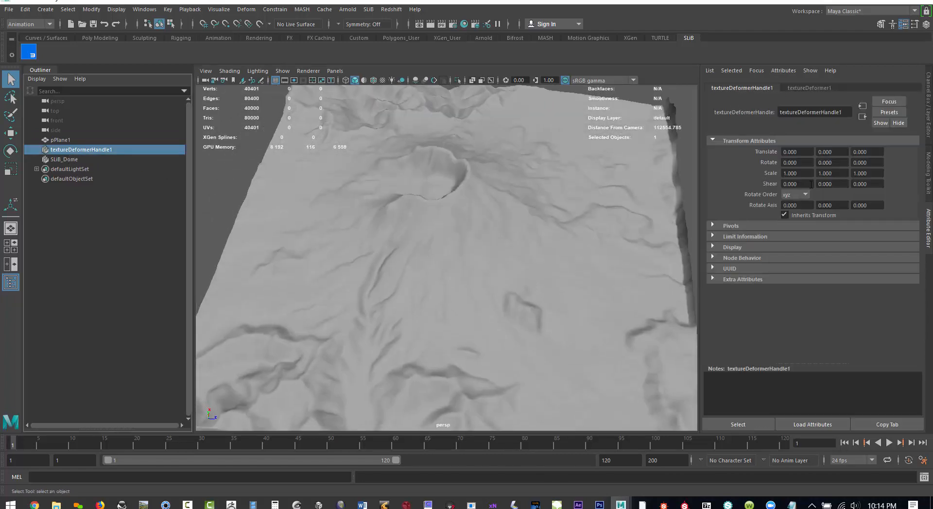
left_click(62, 139)
left_click(79, 150)
left_click(807, 88)
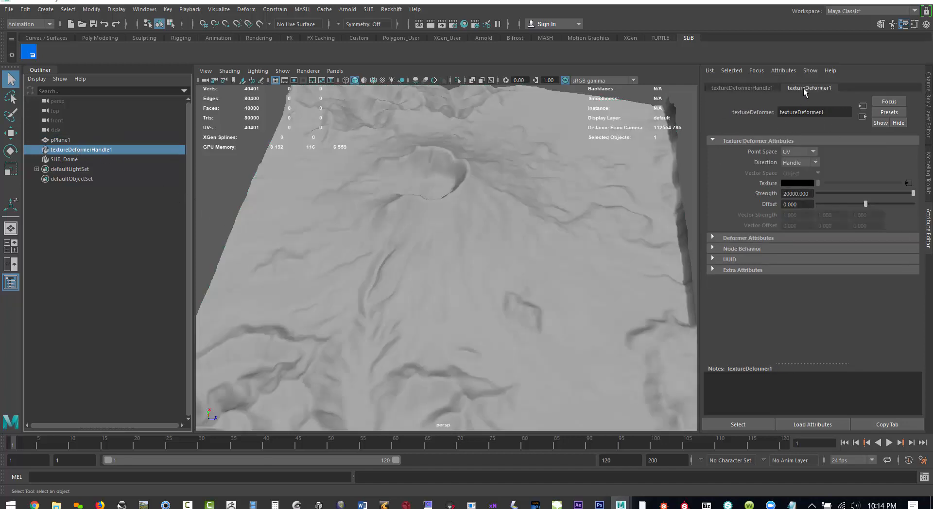
left_click(793, 195)
type("3")
key("Return")
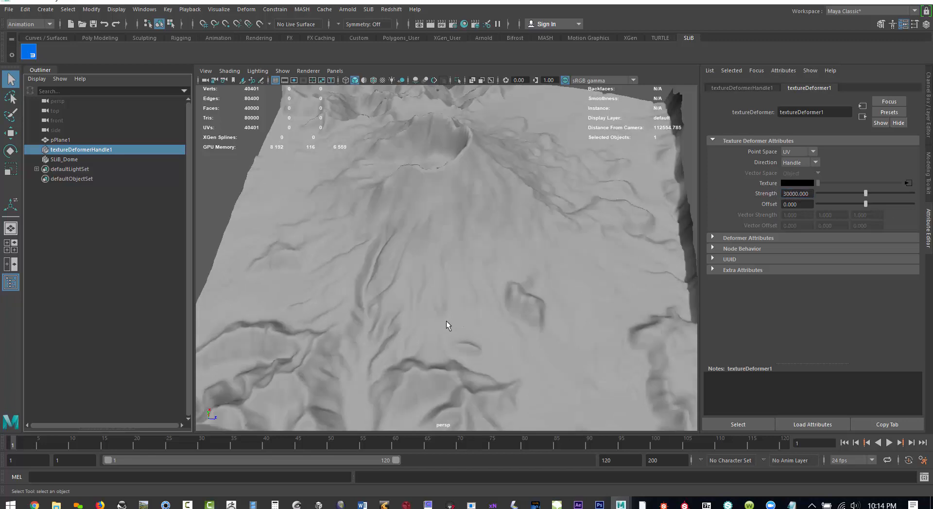
- Test-render the heightened volcano terrain with Redshift from a lower camera angle and inspect the result
left_click_drag(446, 321, 540, 305, "alt")
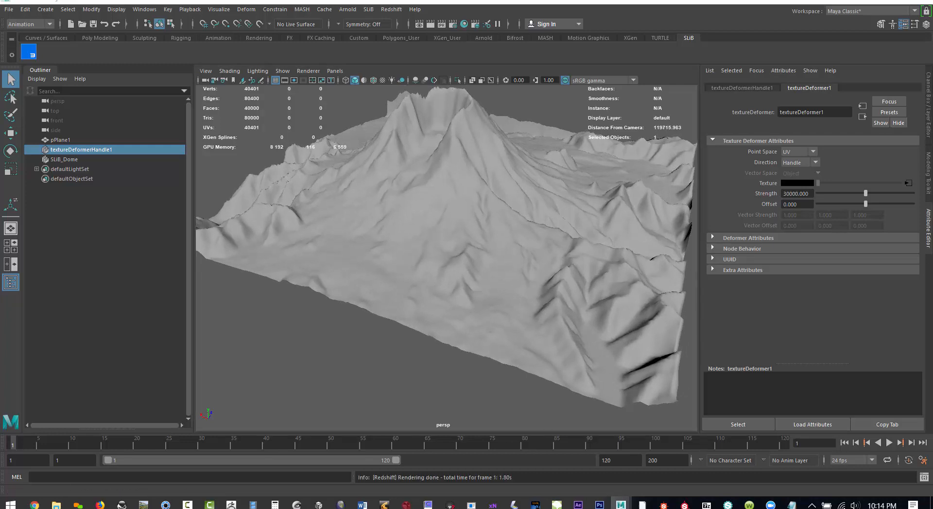
left_click_drag(675, 202, 493, 265, "alt")
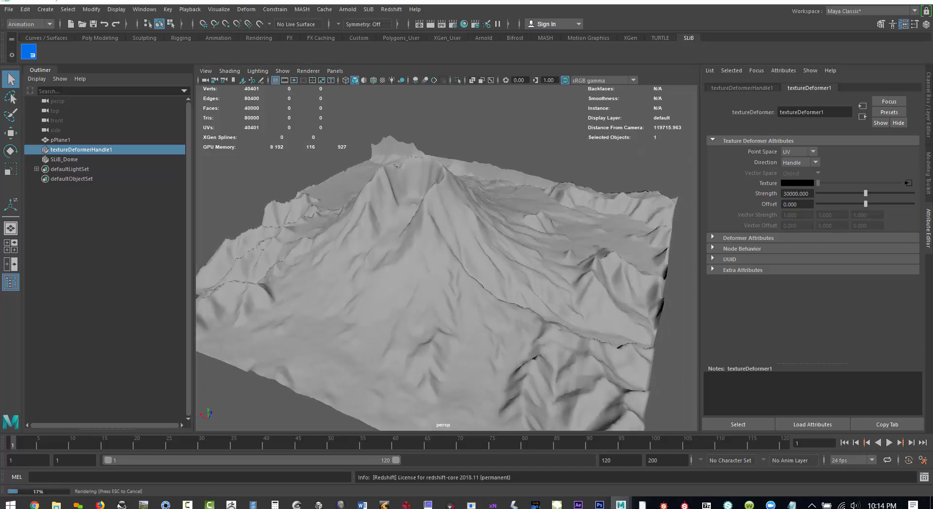
left_click_drag(0, 160, 660, 103)
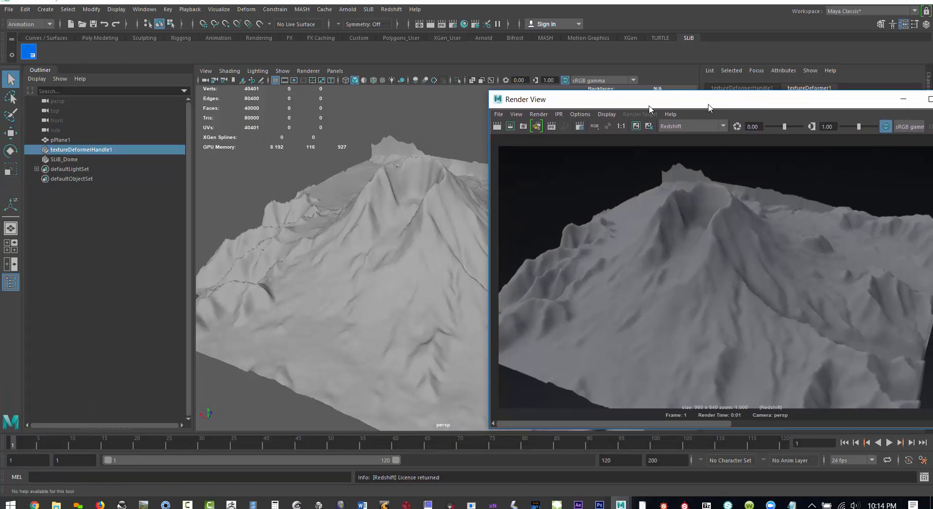
left_click_drag(746, 97, 538, 109)
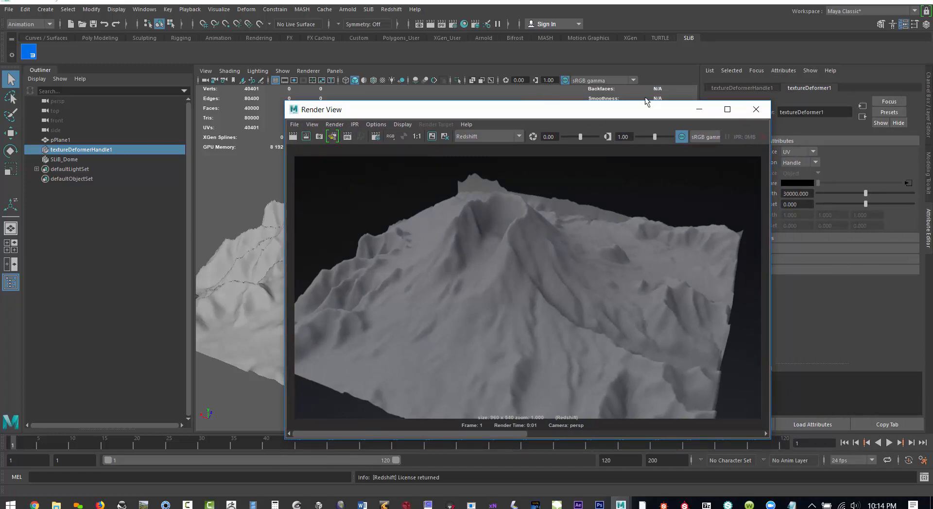
left_click_drag(650, 110, 597, 129)
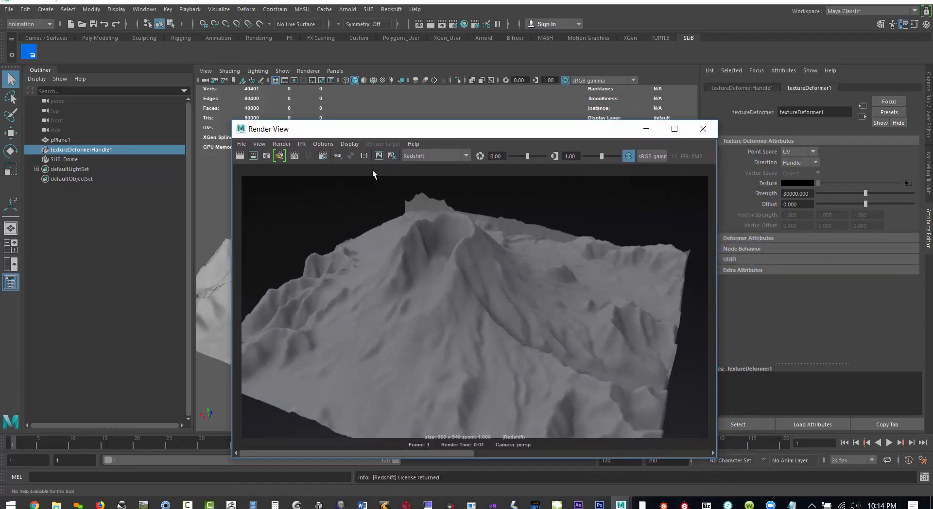
left_click_drag(580, 137, 578, 95)
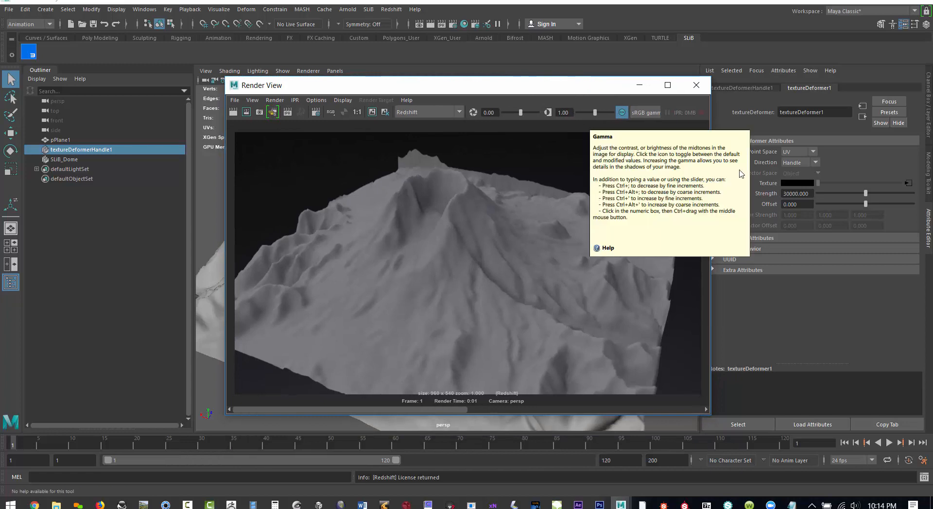
- Replace the deformer texture's image with edinburogh Height Map (SRTM3 v4.1).png from the edinburogh terrain folder
left_click(908, 183)
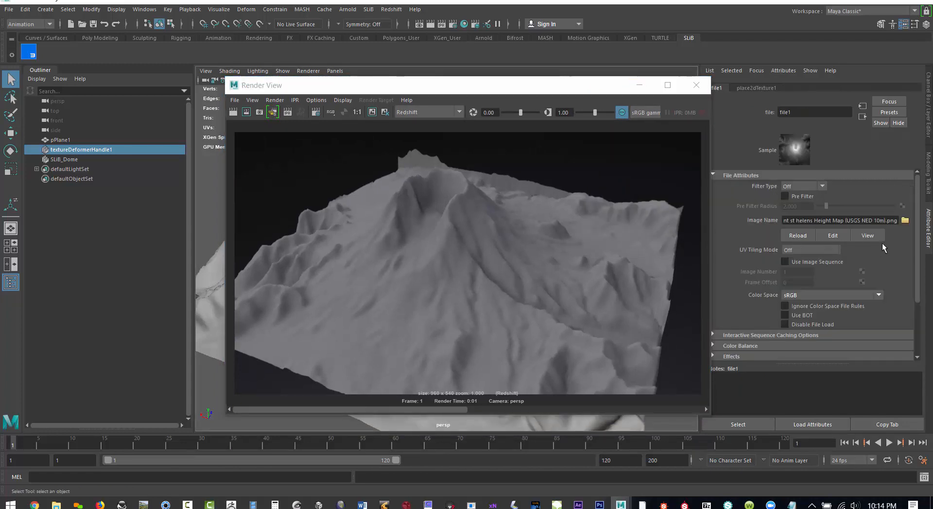
left_click(904, 221)
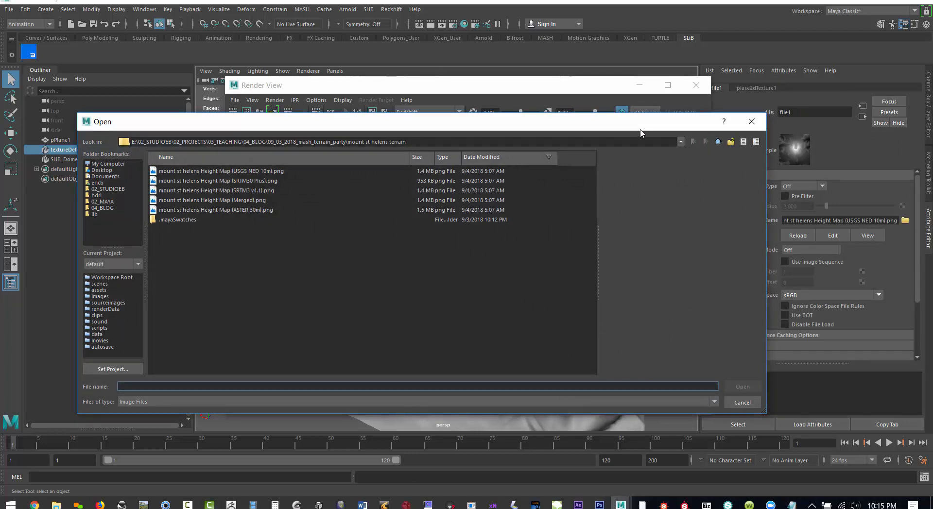
left_click_drag(639, 129, 682, 156)
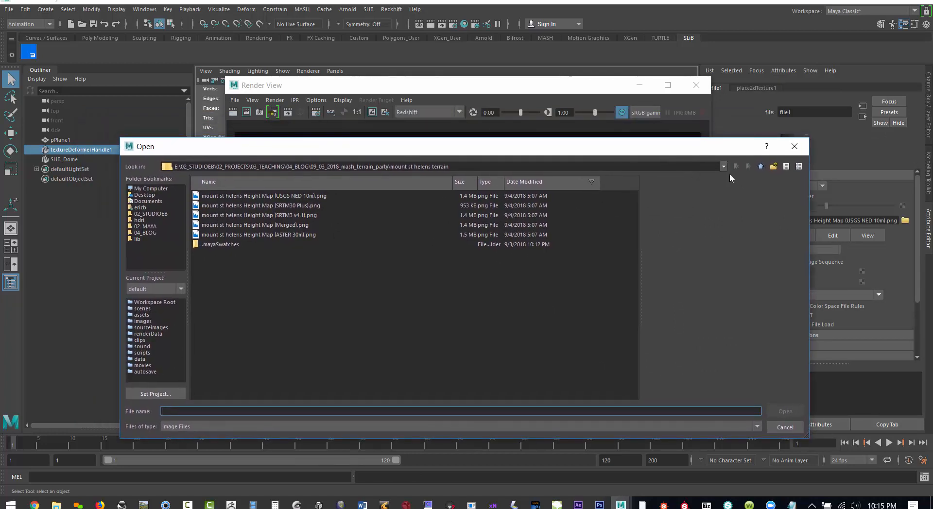
left_click(759, 166)
left_click(235, 206)
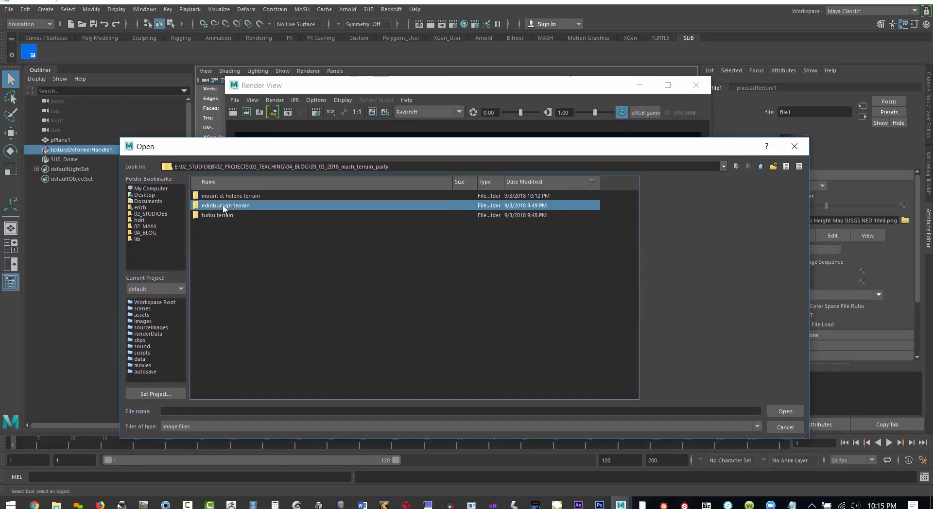
double_click(224, 206)
left_click(260, 196)
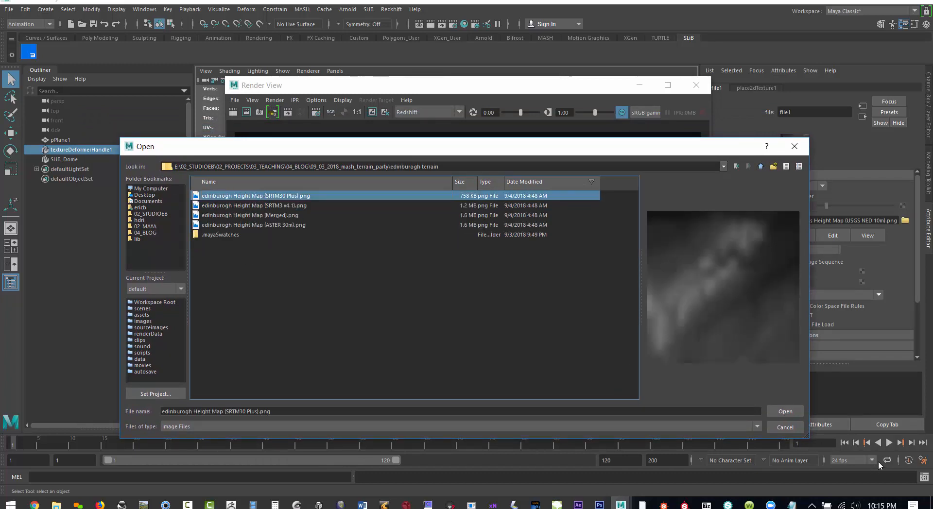
left_click(265, 205)
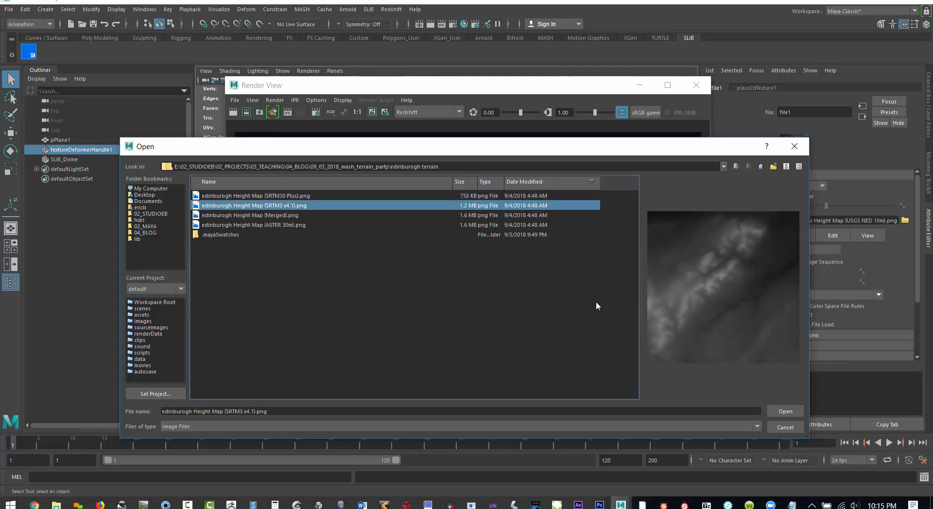
left_click(785, 412)
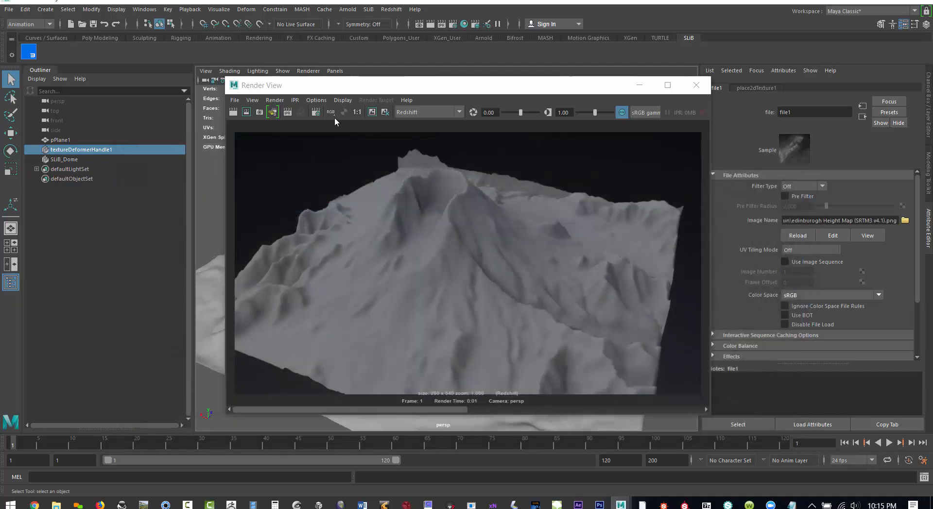
- Re-render the Edinburgh terrain with Redshift, minimize the render window and inspect the displaced mesh from another angle
left_click_drag(361, 85, 320, 78)
left_click(190, 106)
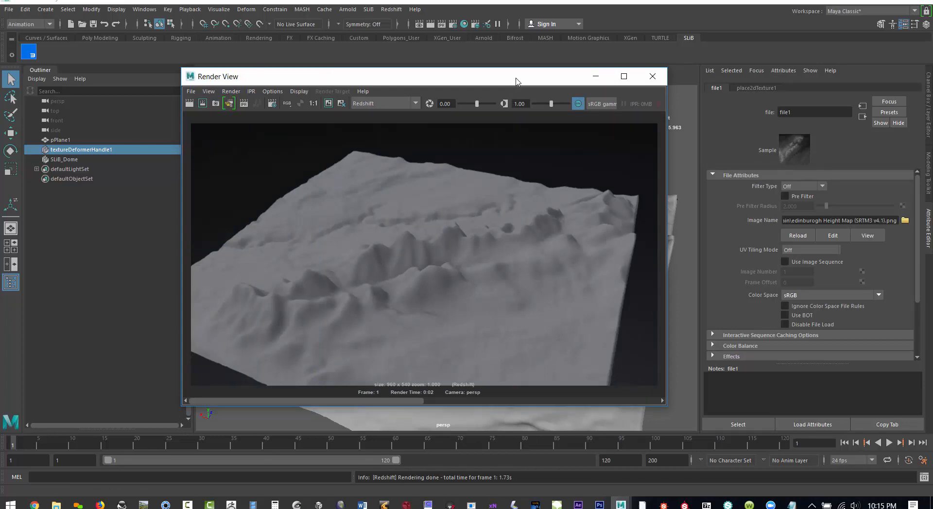
left_click(596, 76)
left_click_drag(452, 345, 555, 353, "alt")
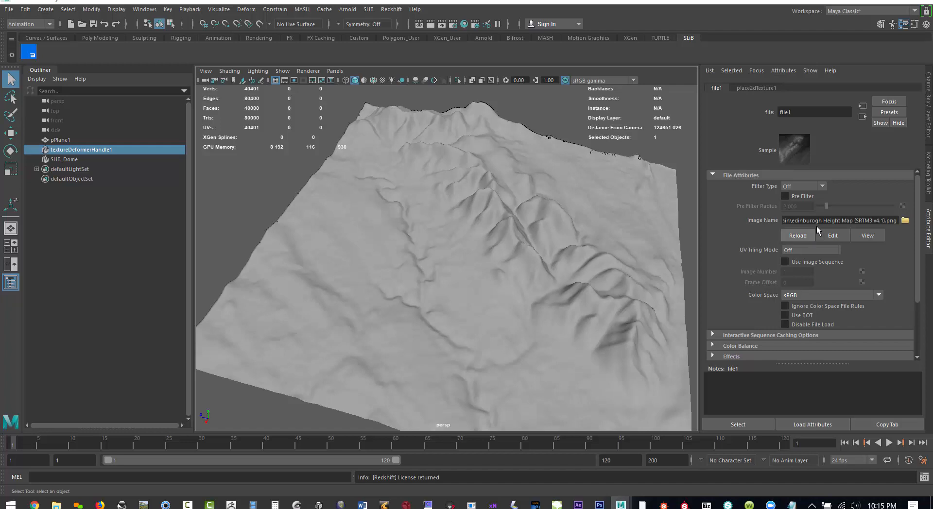
- Load edinburogh Height Map (Merged).png as the displacement image, render the terrain with Redshift and close the render window
left_click(905, 220)
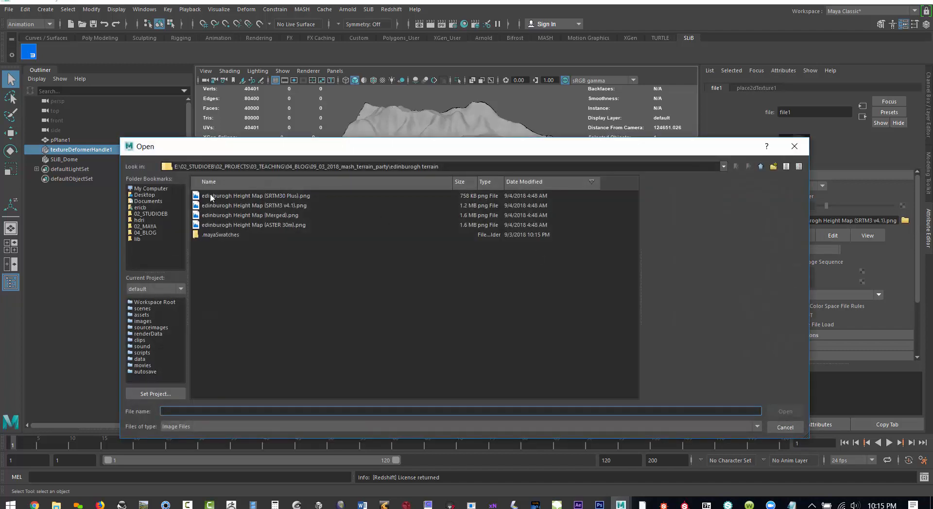
left_click(236, 216)
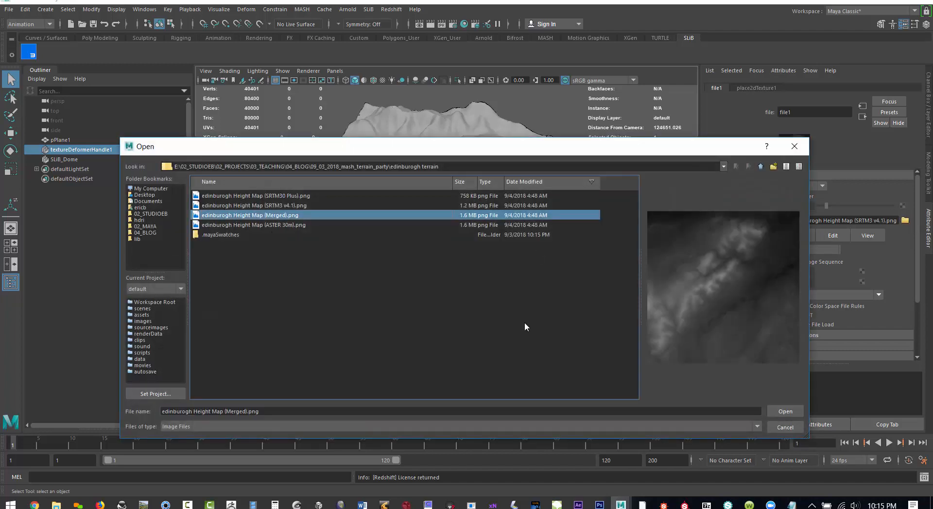
left_click(785, 412)
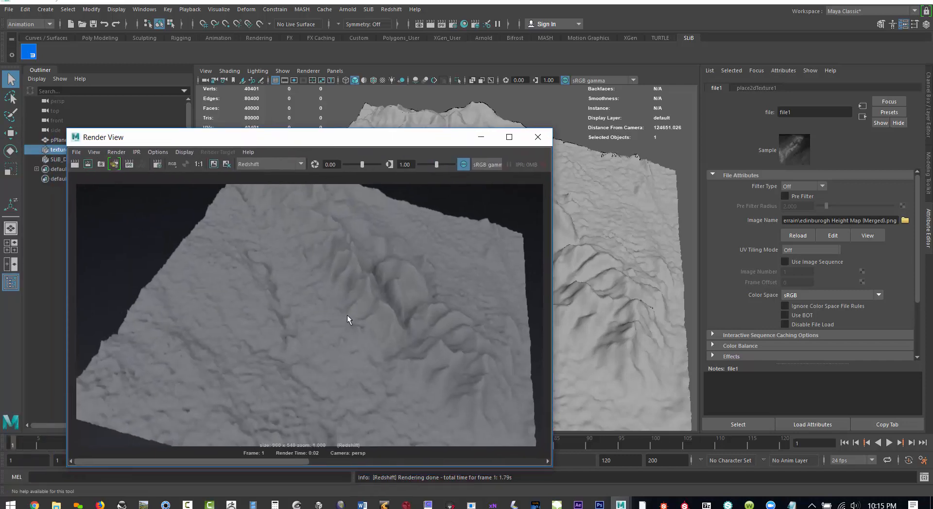
left_click(537, 137)
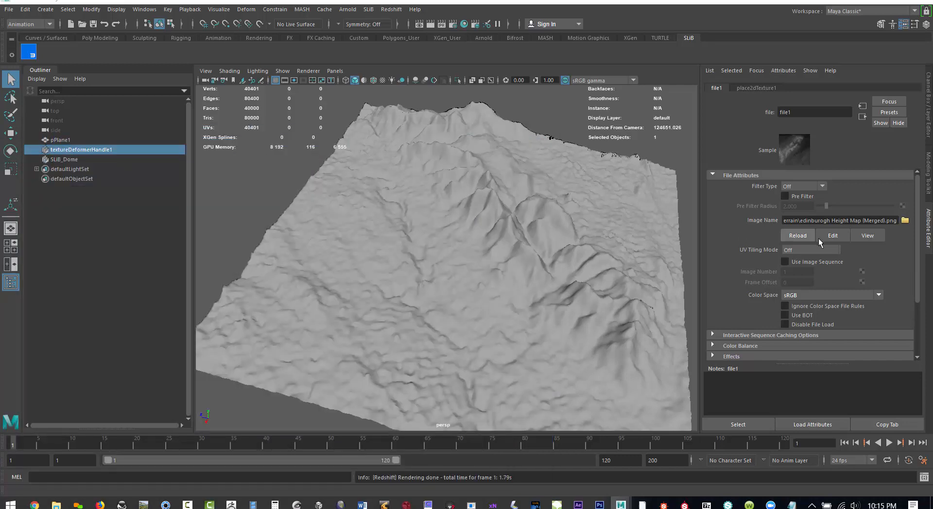
- Compare the height maps in the turku terrain folder and load turku Height Map (Merged).png as the displacement image
left_click(904, 220)
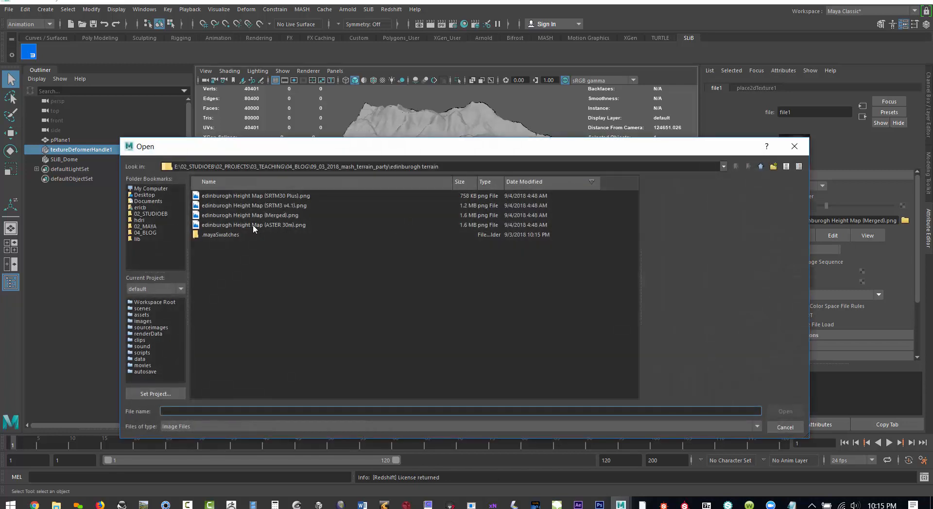
left_click(760, 166)
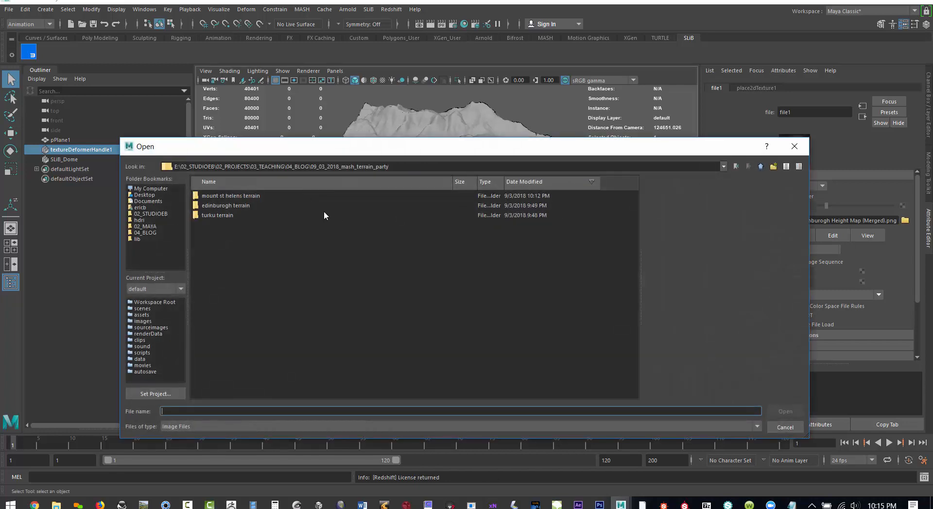
double_click(211, 214)
left_click(239, 206)
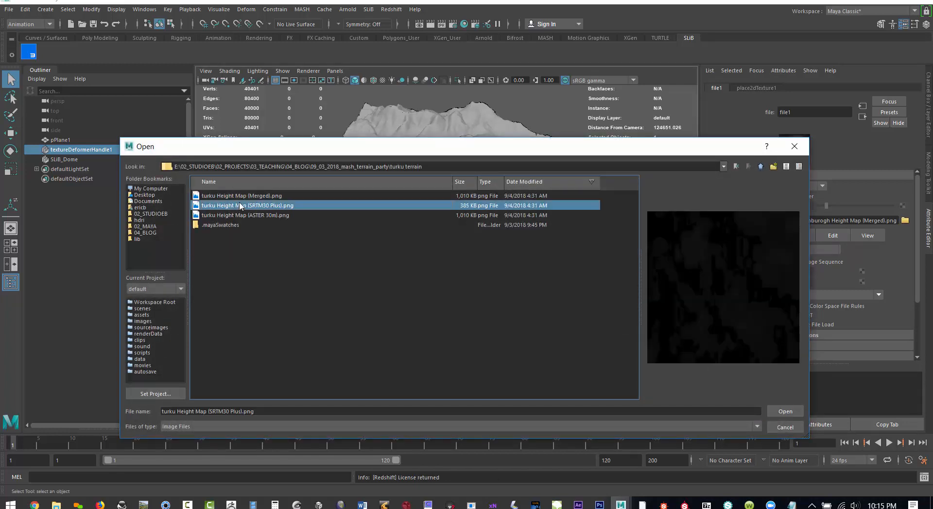
left_click(243, 196)
left_click(248, 215)
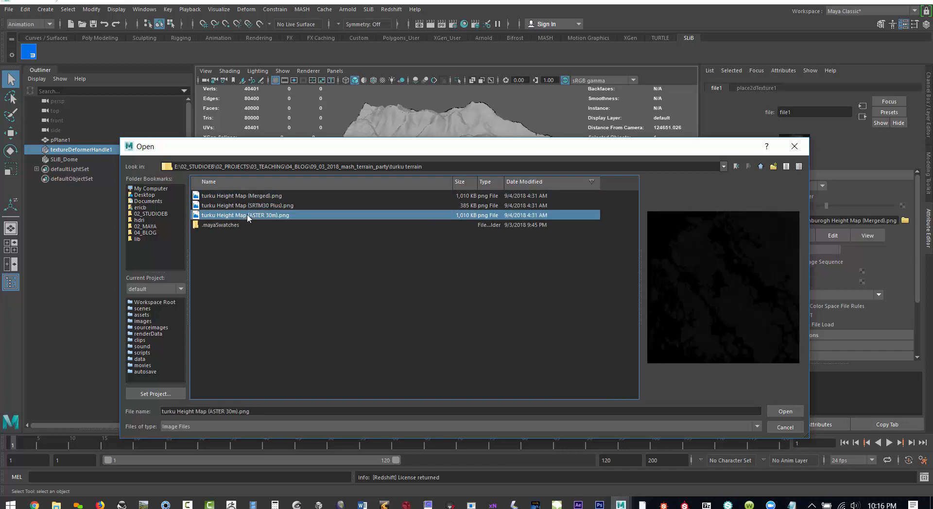
left_click(245, 196)
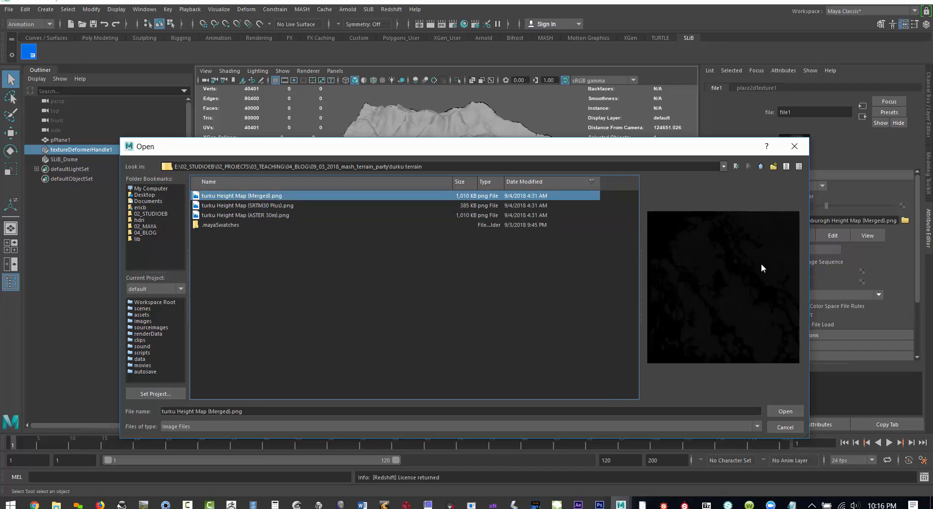
left_click(787, 409)
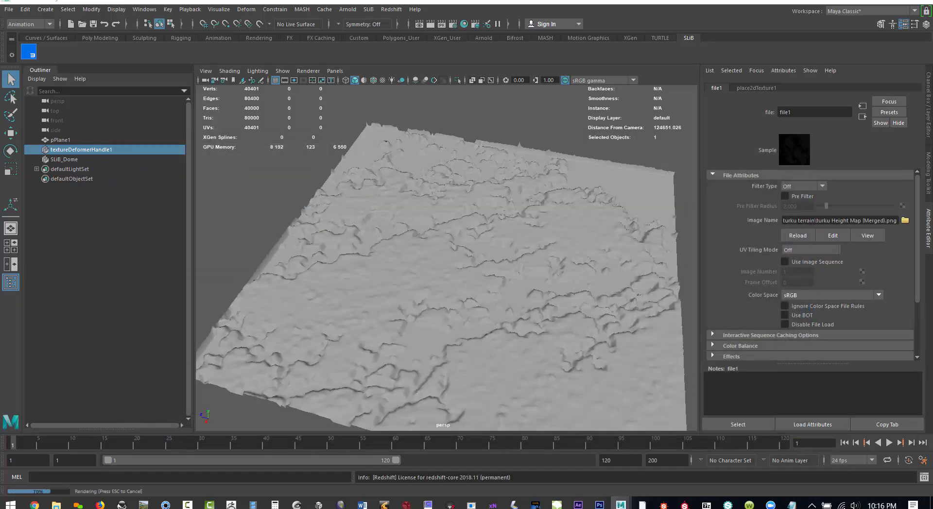
- Render the Turku terrain with Redshift, examine its relief and close the render window
left_click_drag(284, 145, 425, 123)
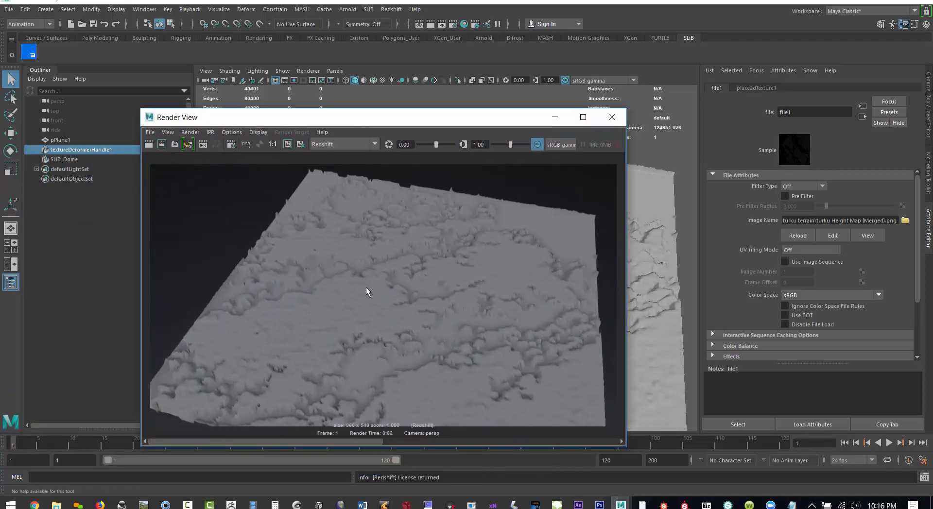
left_click_drag(407, 118, 339, 90)
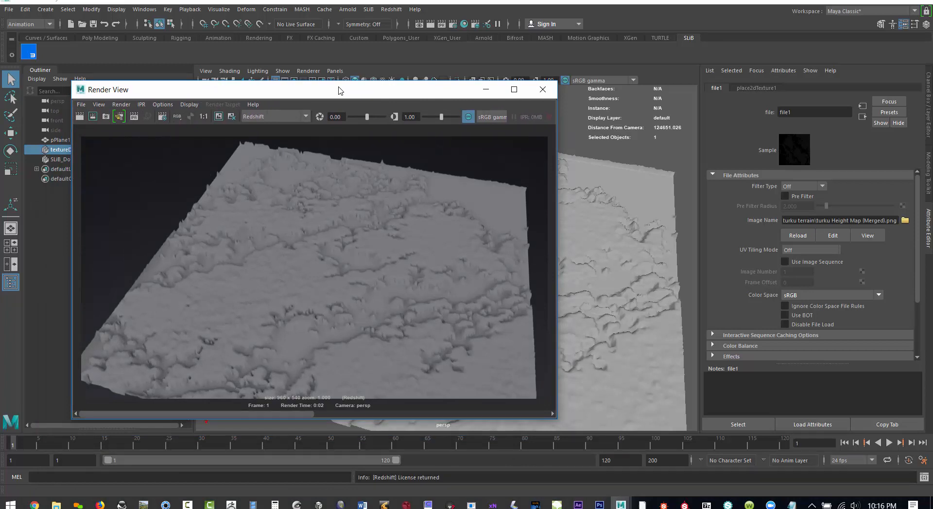
left_click(543, 90)
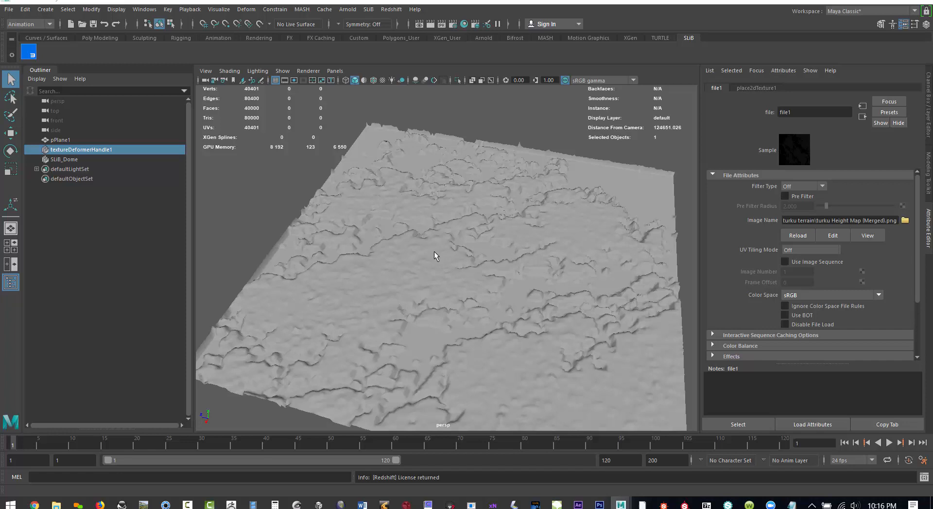
- Switch to File Explorer, open mount st helens README.txt in Notepad and highlight the box coordinates in its export URL
left_click(56, 505)
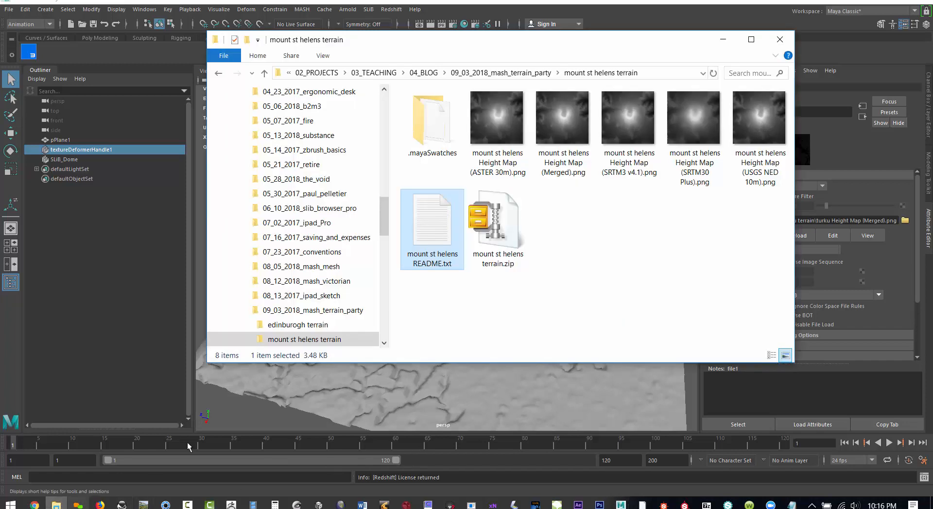
double_click(432, 214)
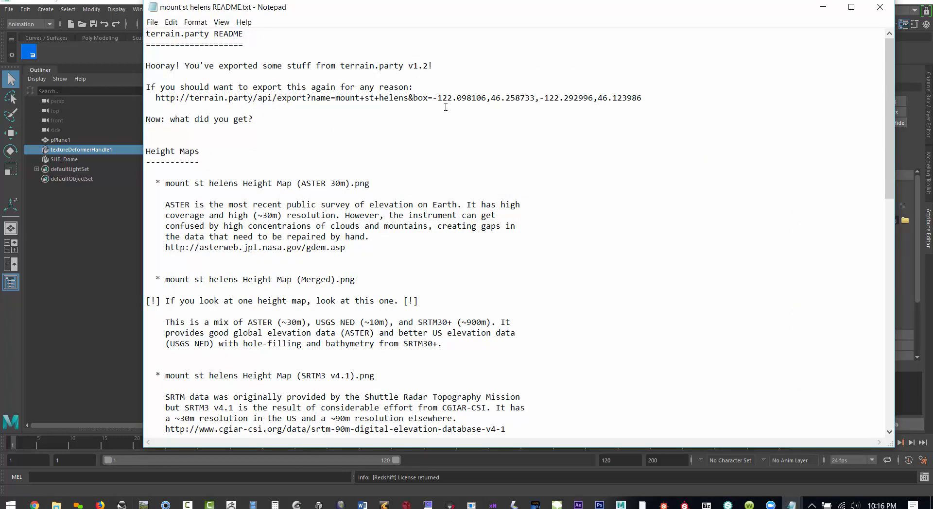
left_click_drag(437, 98, 662, 95)
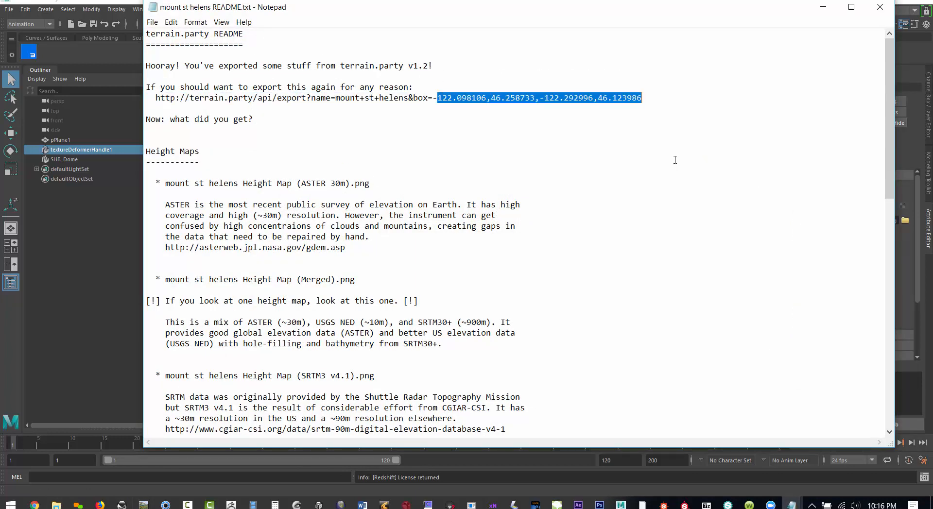